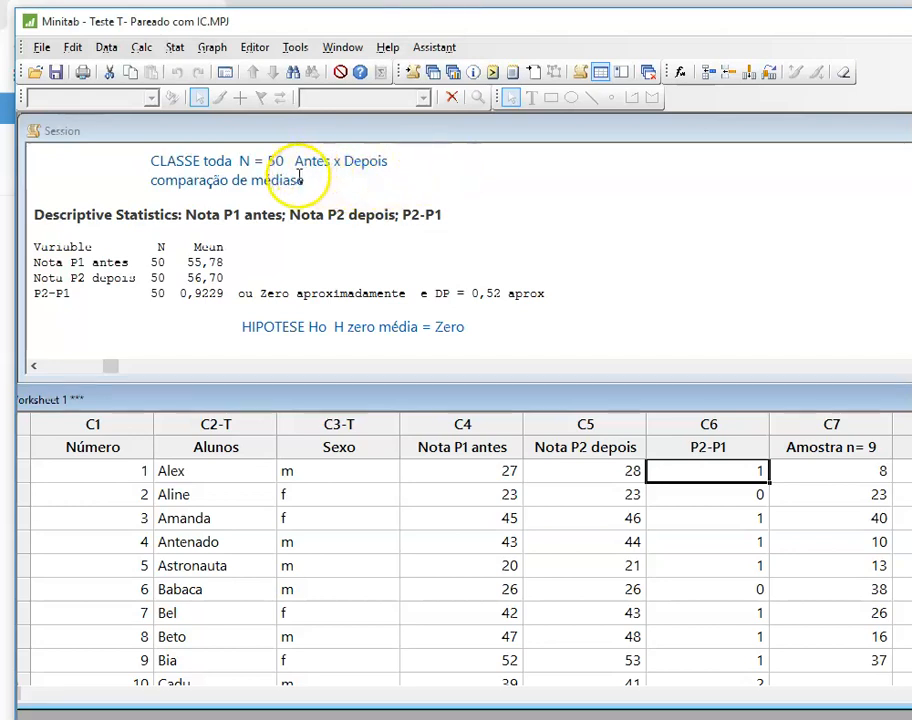
# Step: Review the Alunos column of the class worksheet from the first student to the last and return to the first row
pyautogui.click(301, 179)
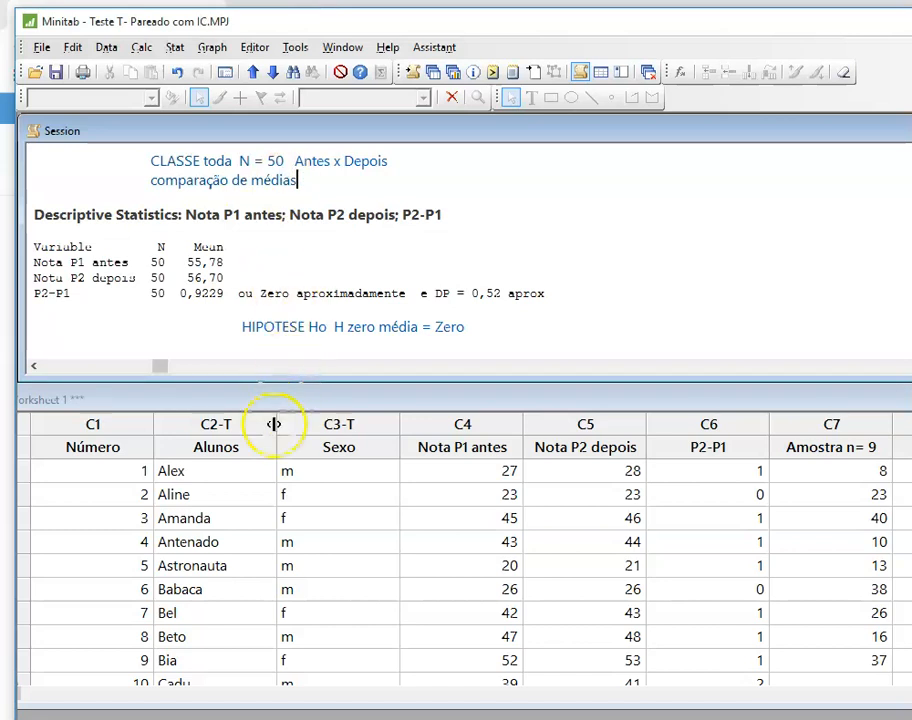
pyautogui.click(207, 474)
pyautogui.hotkey('ctrl', 'Down')
pyautogui.hotkey('ctrl', 'Up')
pyautogui.press('Down')
pyautogui.press('Down')
pyautogui.press('Down')
pyautogui.press('Down')
pyautogui.press('Down')
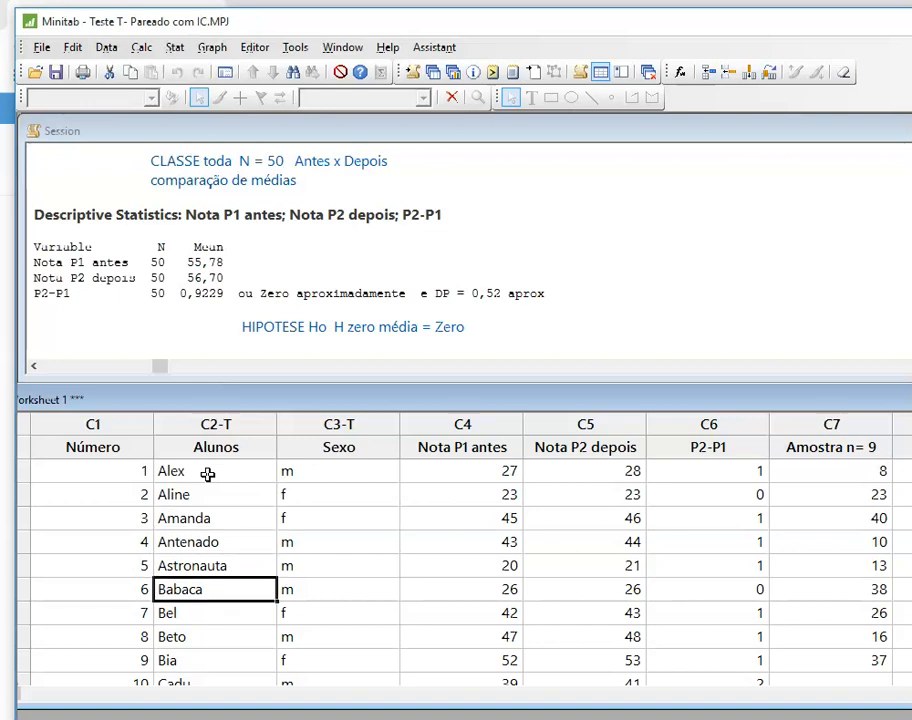
pyautogui.hotkey('ctrl', 'Down')
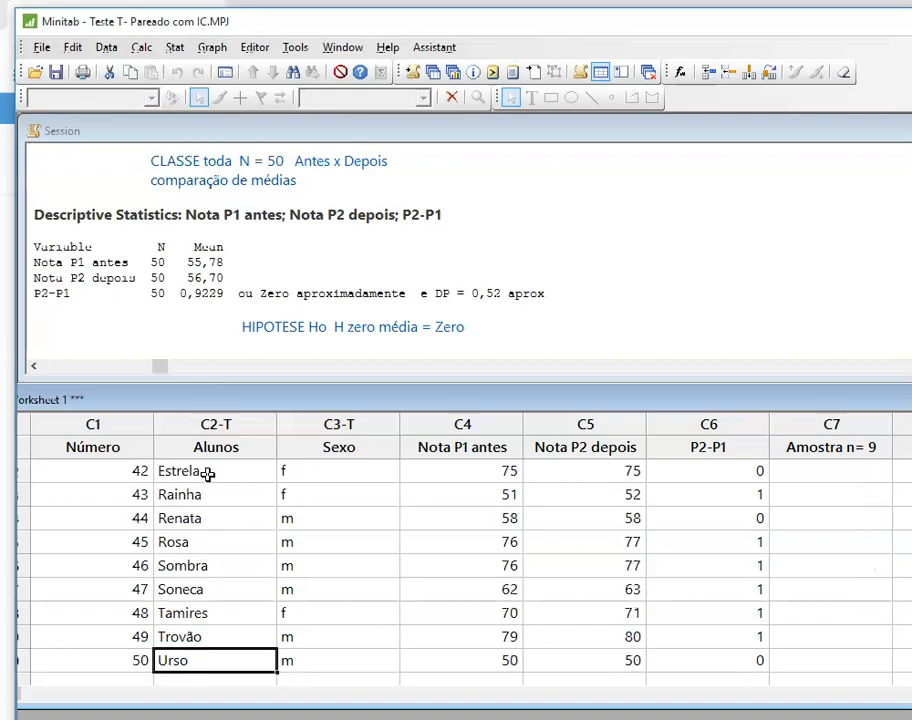
pyautogui.hotkey('ctrl', 'Up')
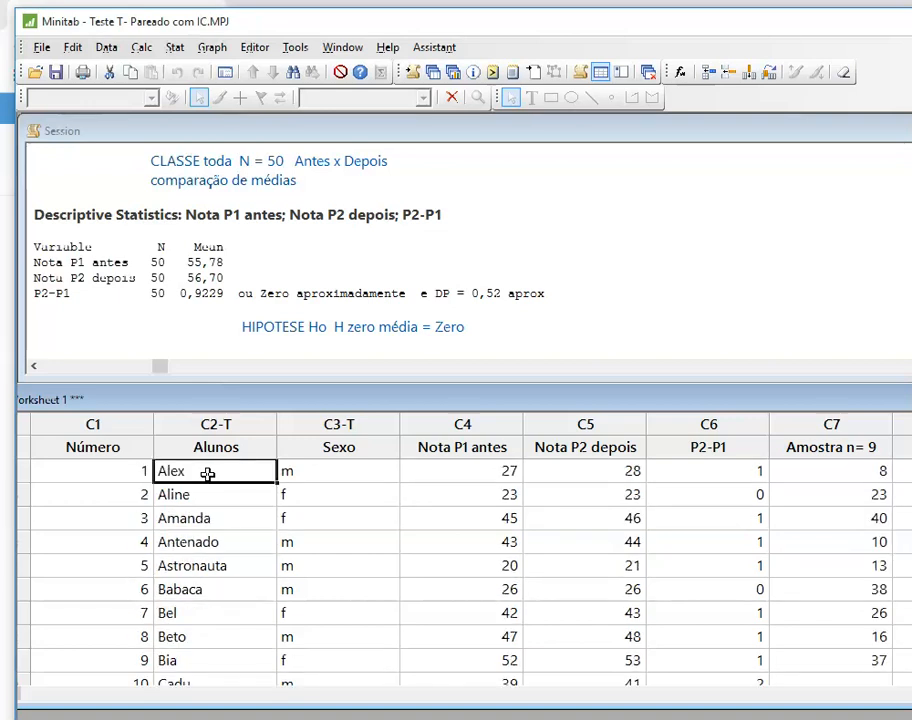
# Step: Check the extent of the Nota P1 antes column, from its first grade to its last and back
pyautogui.click(497, 467)
pyautogui.hotkey('ctrl', 'Down')
pyautogui.hotkey('ctrl', 'Up')
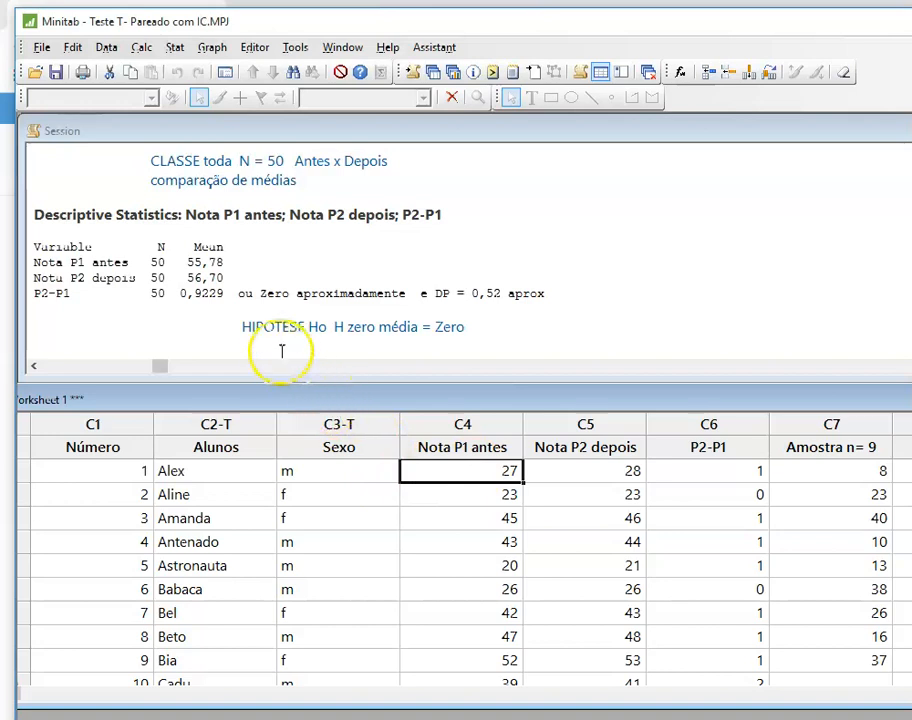
# Step: Examine the class means for Nota P1 antes, Nota P2 depois and P2-P1 in the session output, including the standard deviation note
pyautogui.click(232, 262)
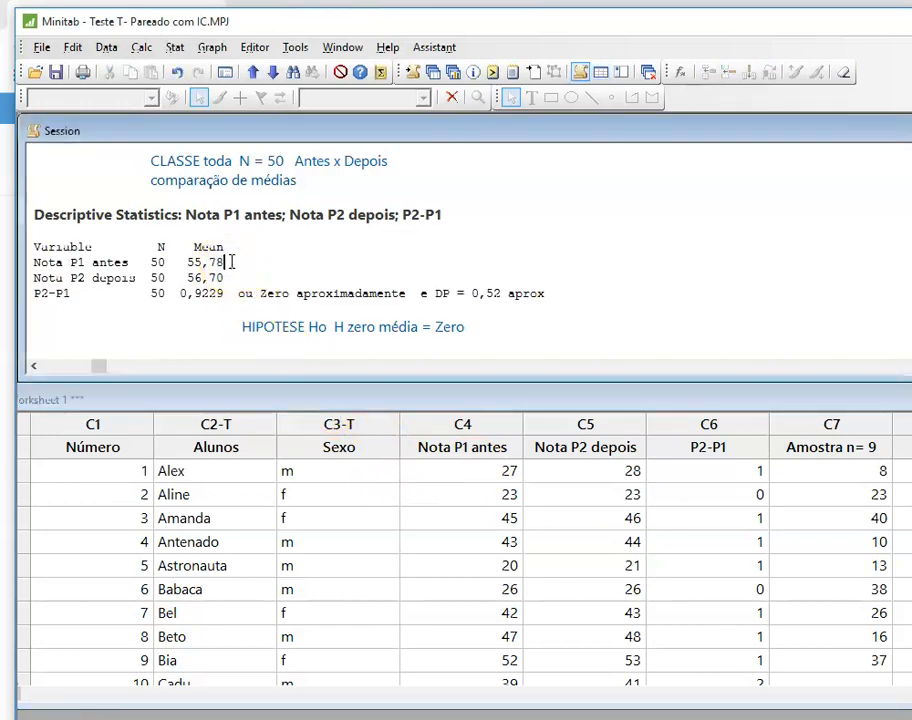
pyautogui.click(228, 274)
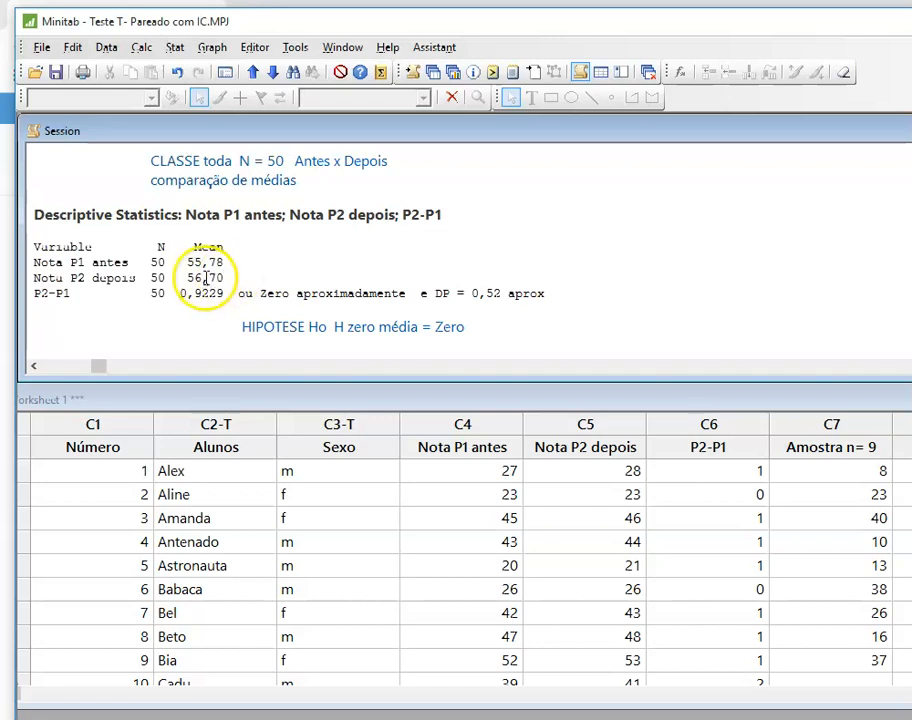
pyautogui.click(221, 294)
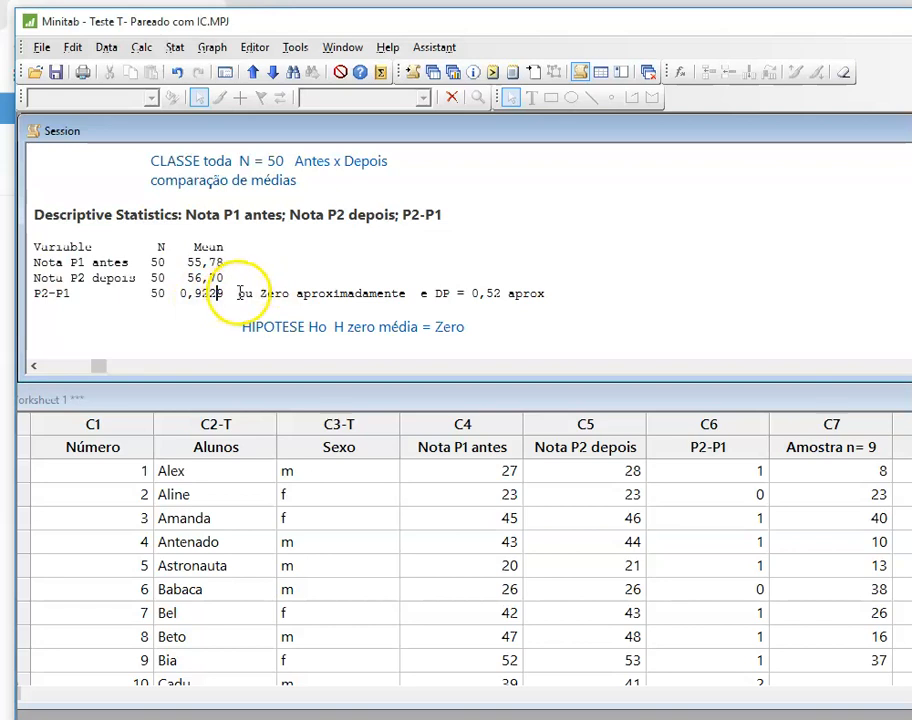
pyautogui.click(494, 293)
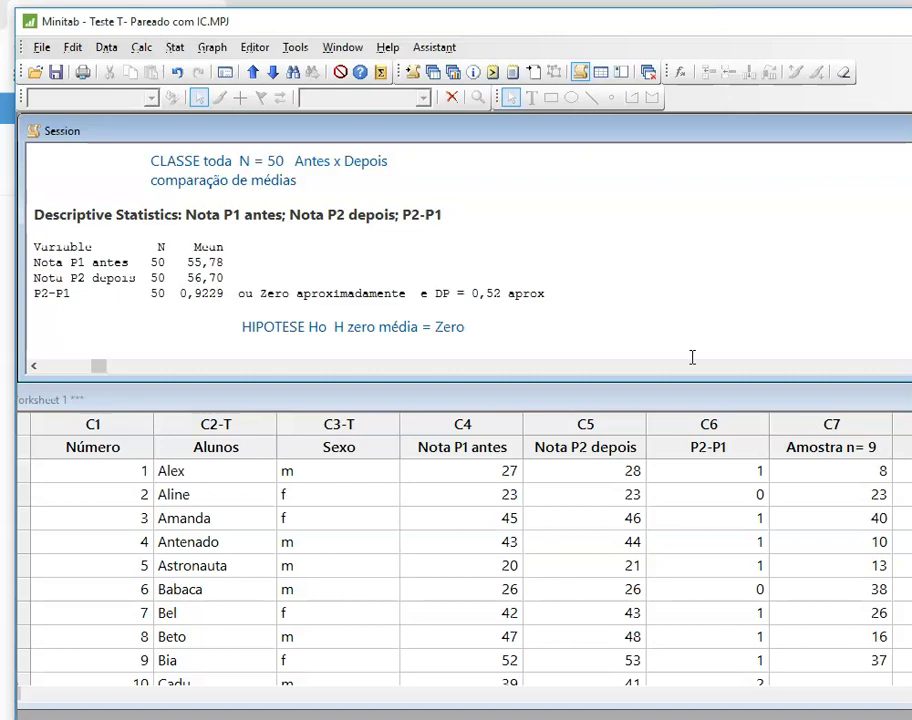
# Step: Go through the sampled student numbers in the Amostra n= 9 column and return to its first row
pyautogui.click(836, 470)
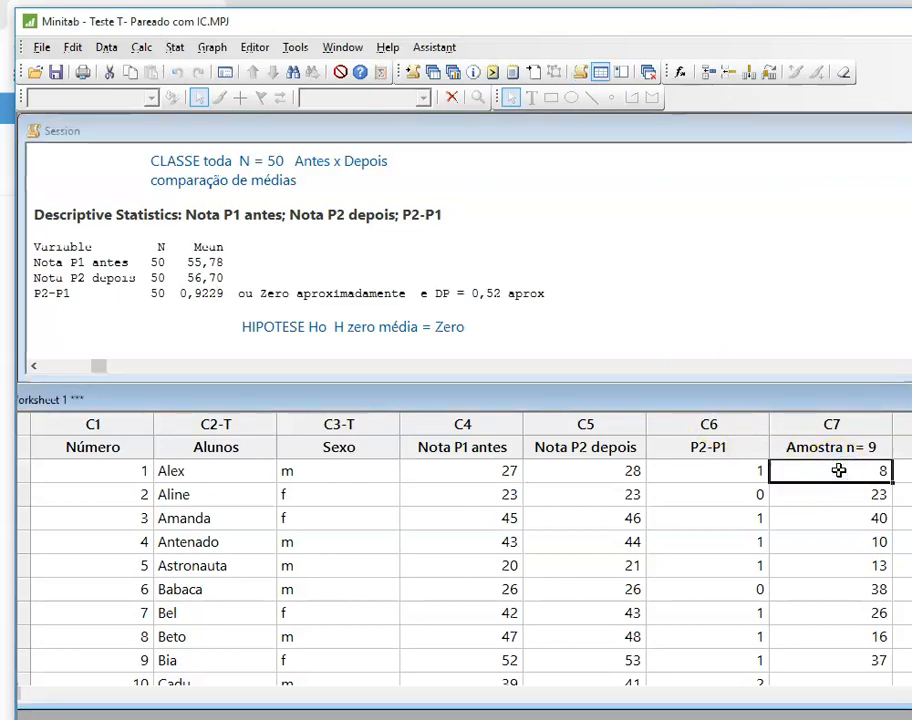
pyautogui.press('Down')
pyautogui.press('Down')
pyautogui.press('Down')
pyautogui.press('Down')
pyautogui.press('Down')
pyautogui.press('Down')
pyautogui.press('Down')
pyautogui.press('Down')
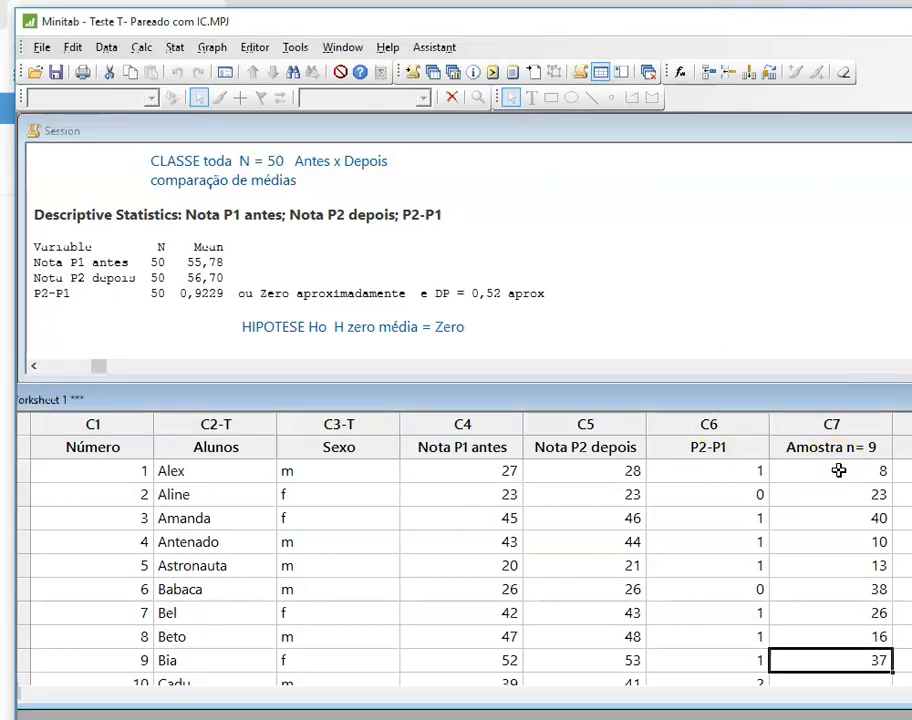
pyautogui.click(838, 470)
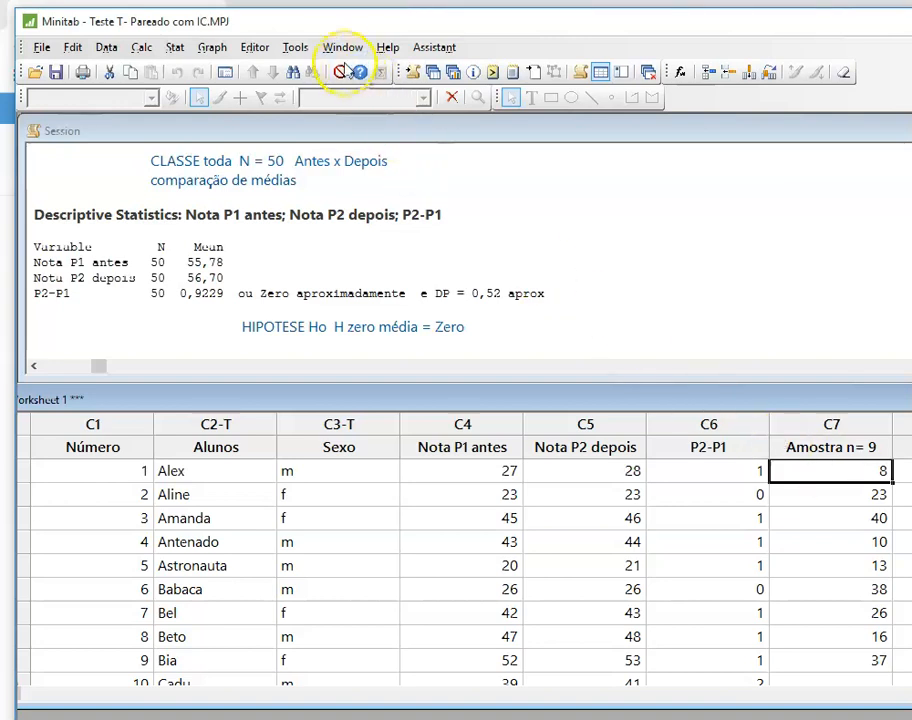
# Step: Bring up the Amostra Diferenças worksheet and check the sampled students' numbers down to the last row
pyautogui.click(342, 47)
pyautogui.click(397, 300)
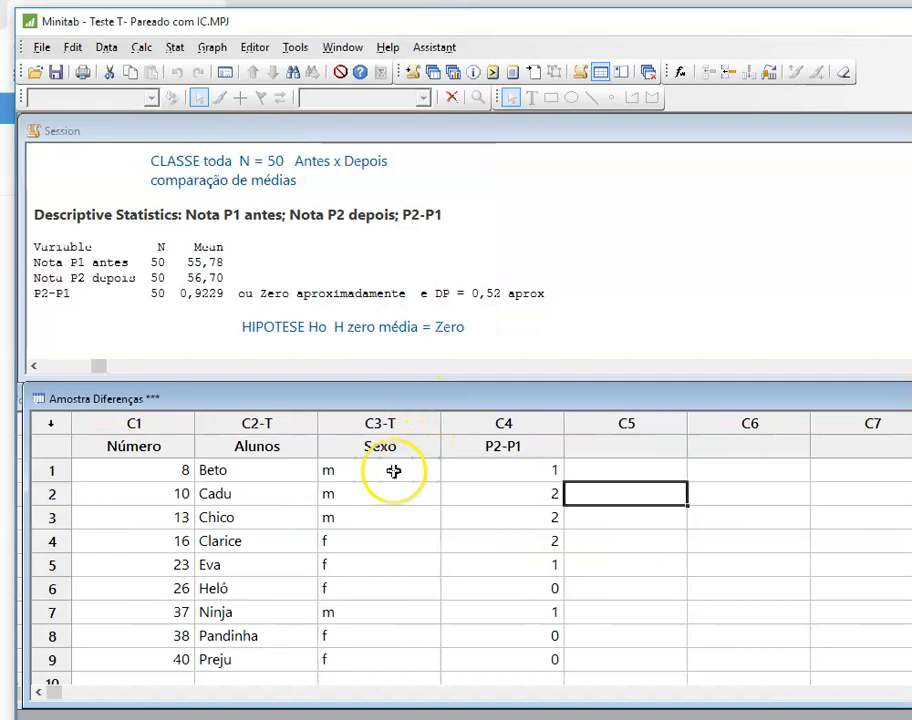
pyautogui.click(183, 471)
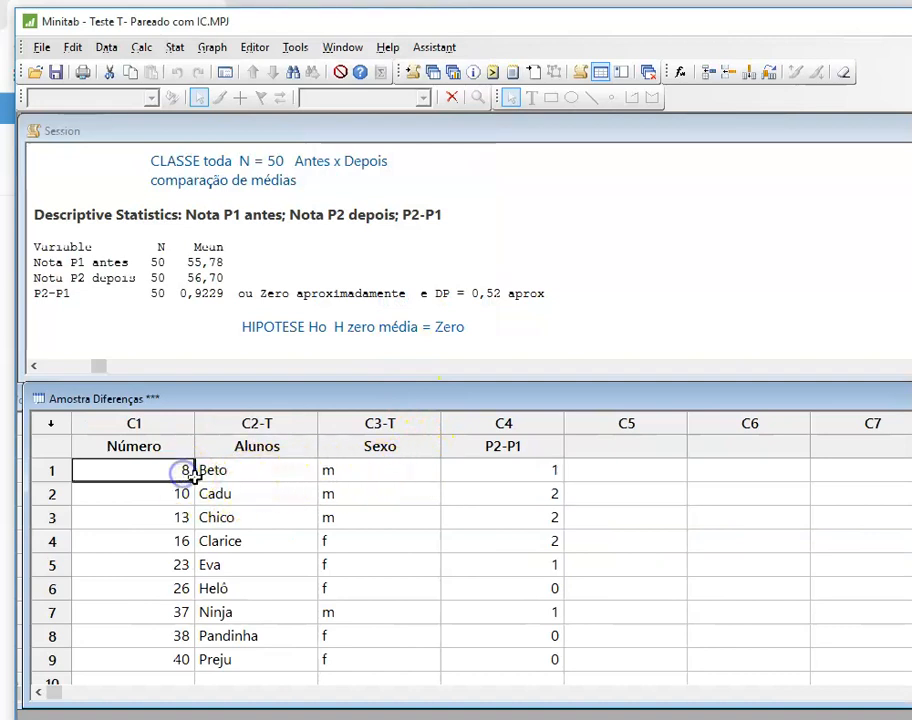
pyautogui.click(186, 589)
pyautogui.click(183, 636)
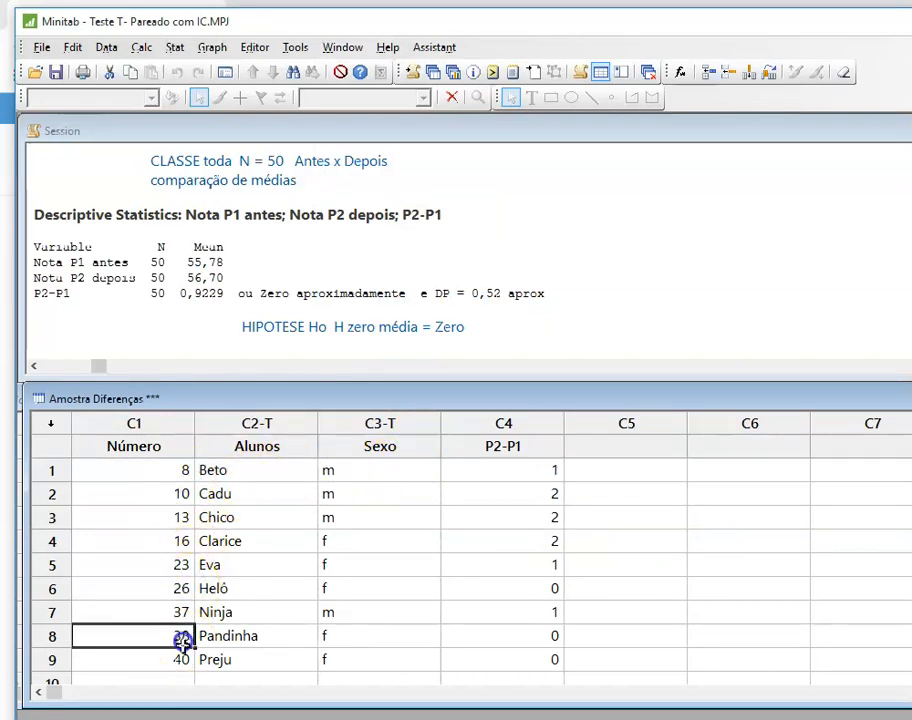
pyautogui.click(183, 661)
pyautogui.click(231, 663)
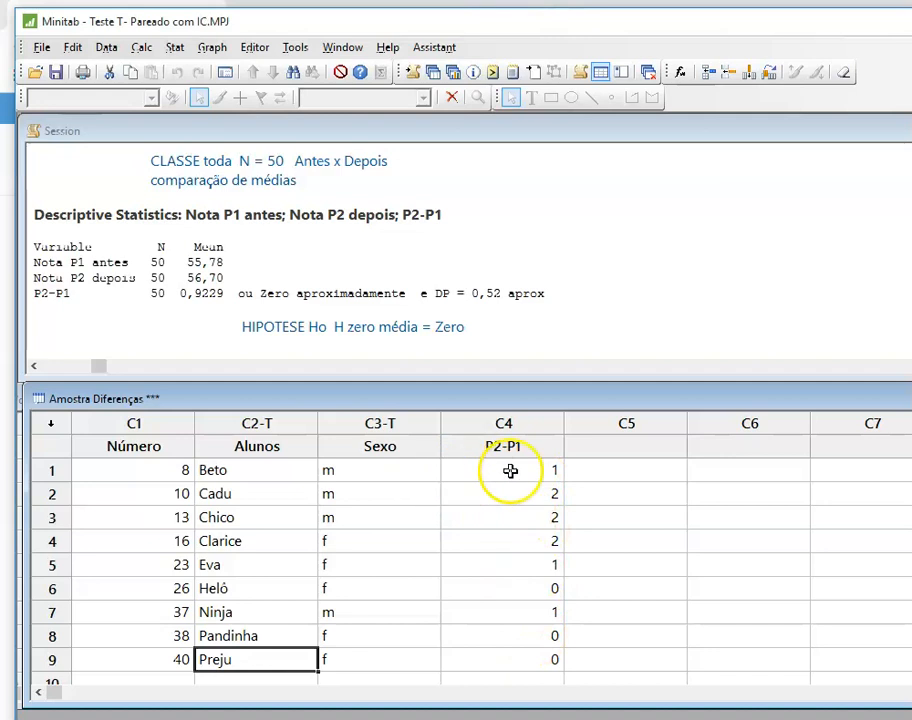
# Step: Read the null hypothesis notes in the session output, highlighting the lines on when two numbers and two means are equal
pyautogui.click(464, 337)
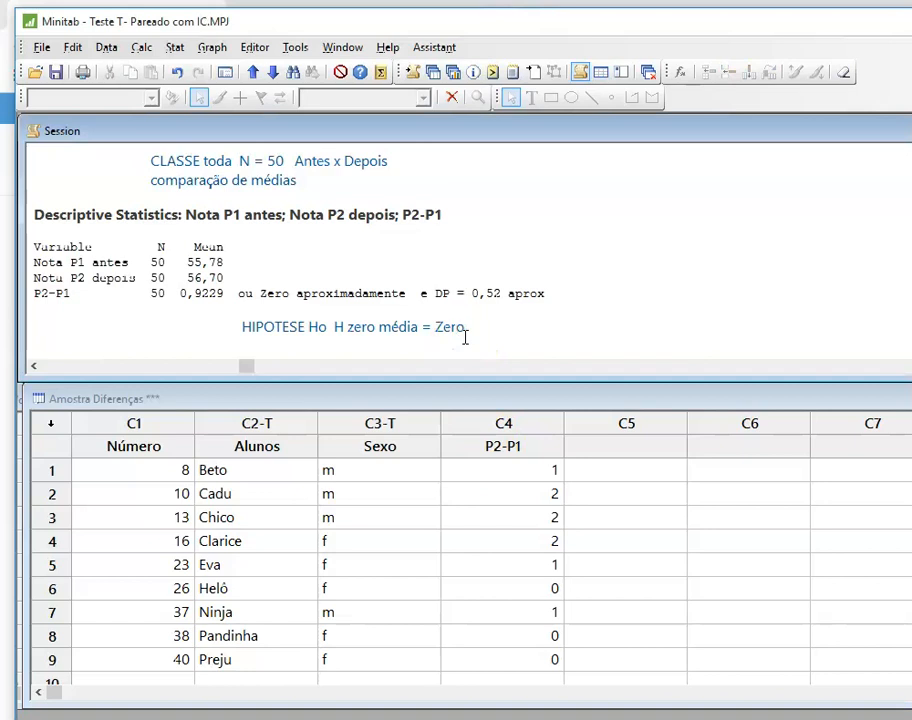
pyautogui.click(486, 340)
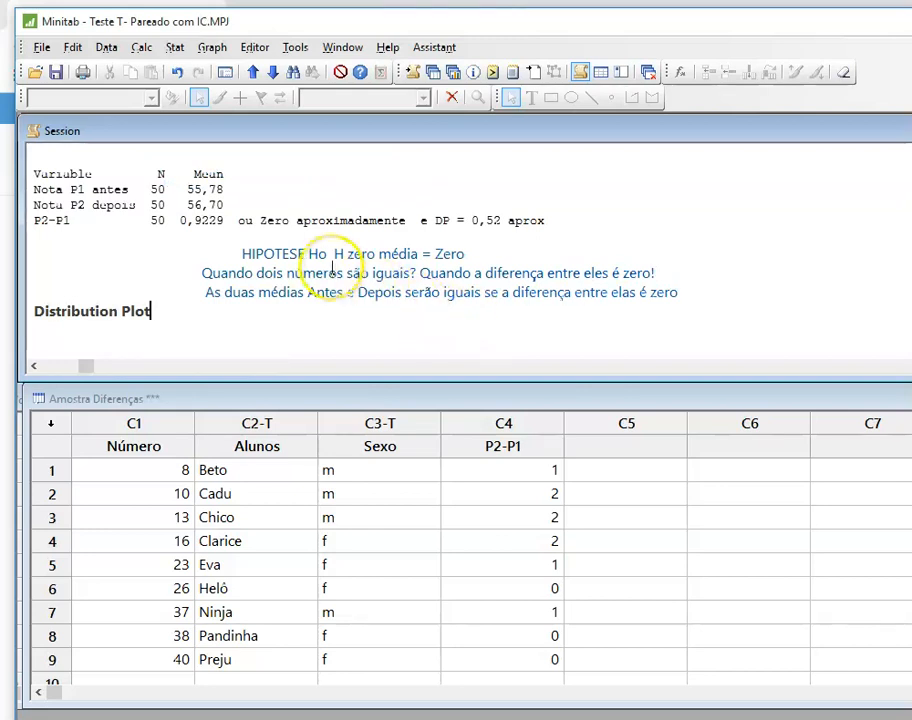
pyautogui.click(322, 259)
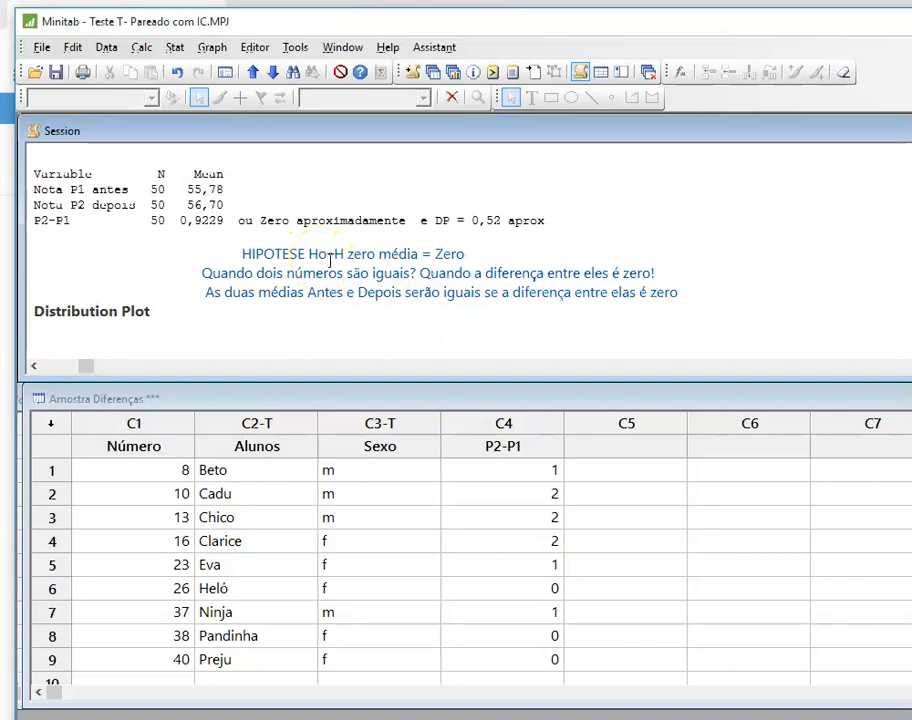
pyautogui.moveTo(204, 272); pyautogui.dragTo(418, 279)
pyautogui.moveTo(490, 273); pyautogui.dragTo(660, 274)
pyautogui.click(657, 273)
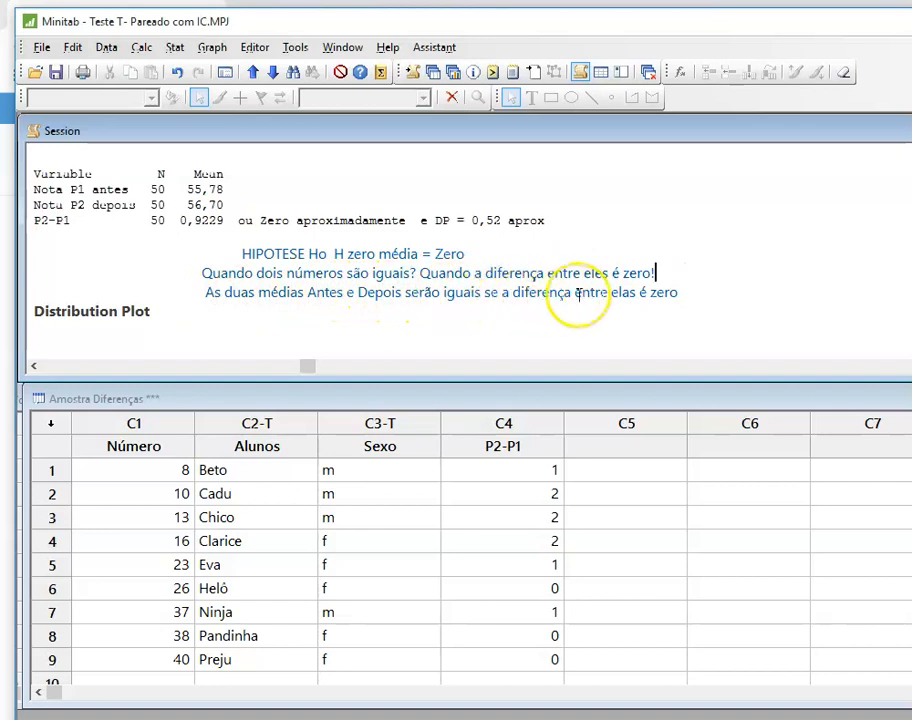
pyautogui.click(686, 294)
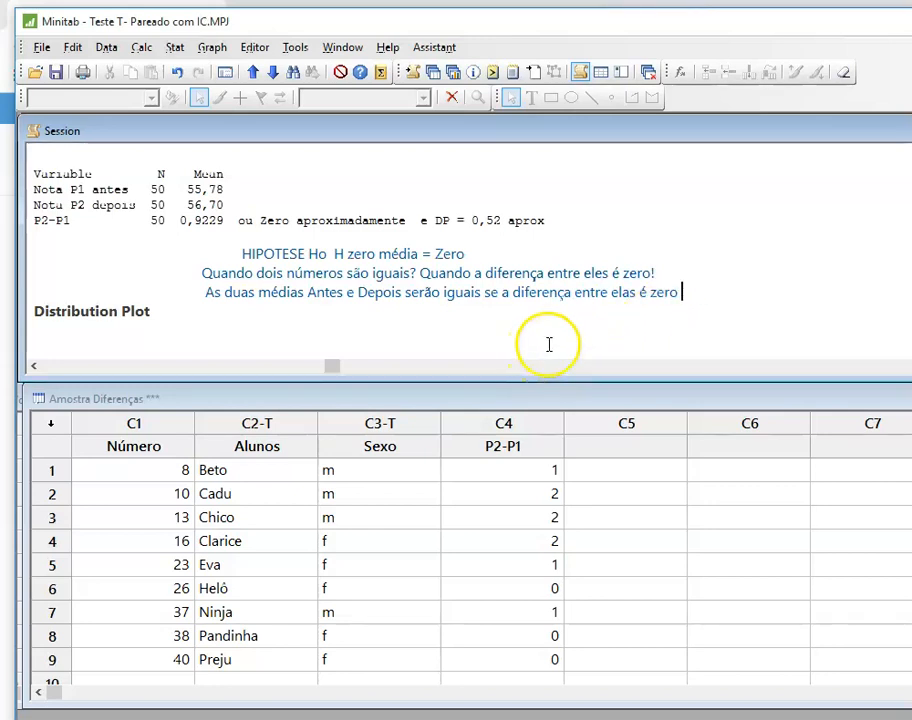
# Step: Compare the sample's P2-P1 column with its descriptive statistics in the session output and highlight the sample mean
pyautogui.scroll(-5, 548, 343)
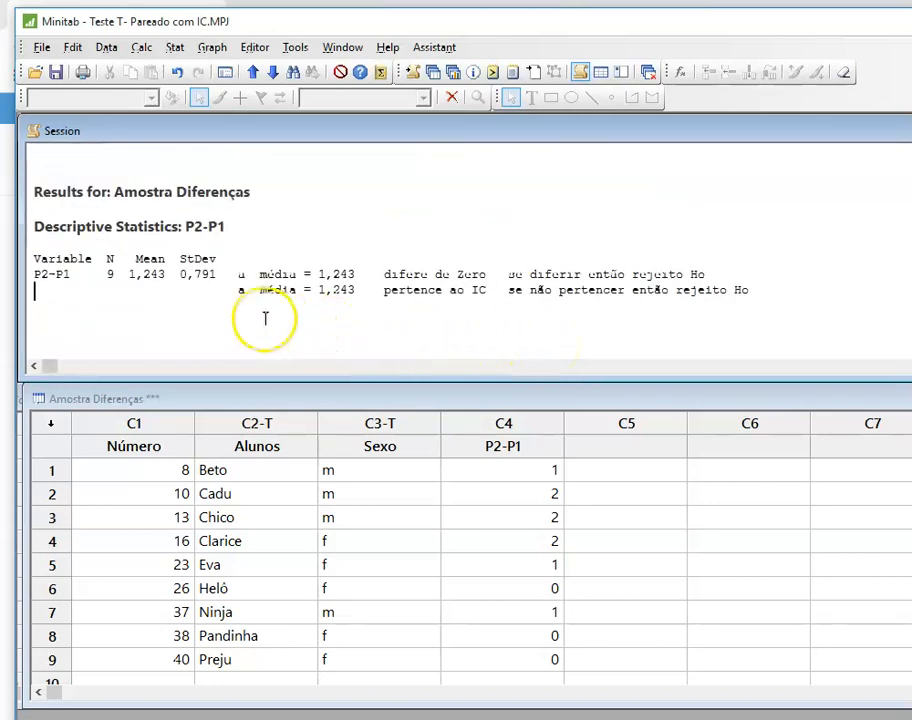
pyautogui.click(525, 468)
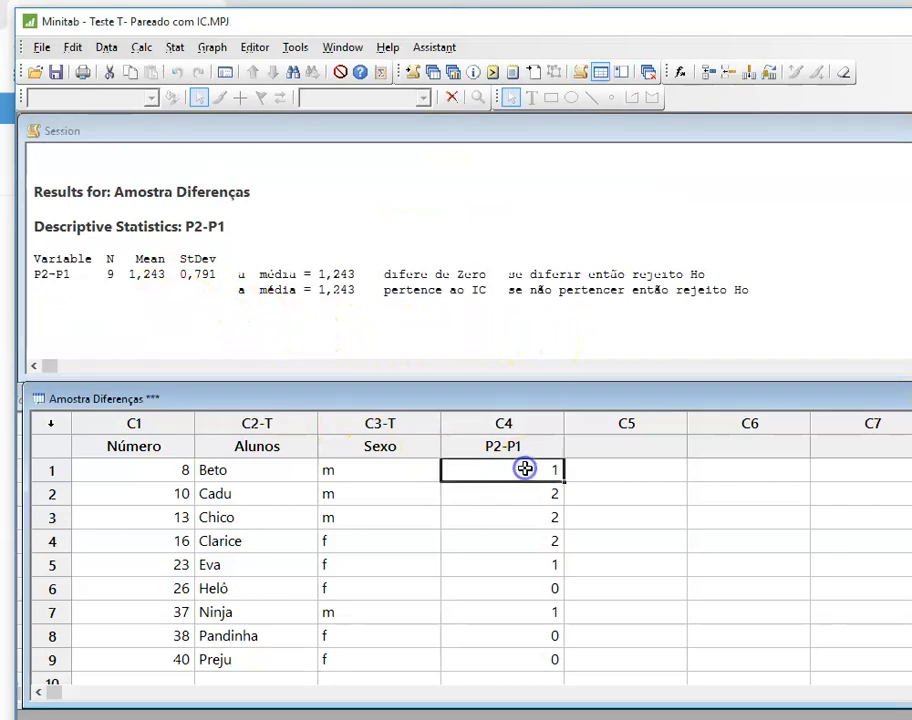
pyautogui.hotkey('ctrl', 'Down')
pyautogui.hotkey('ctrl', 'Up')
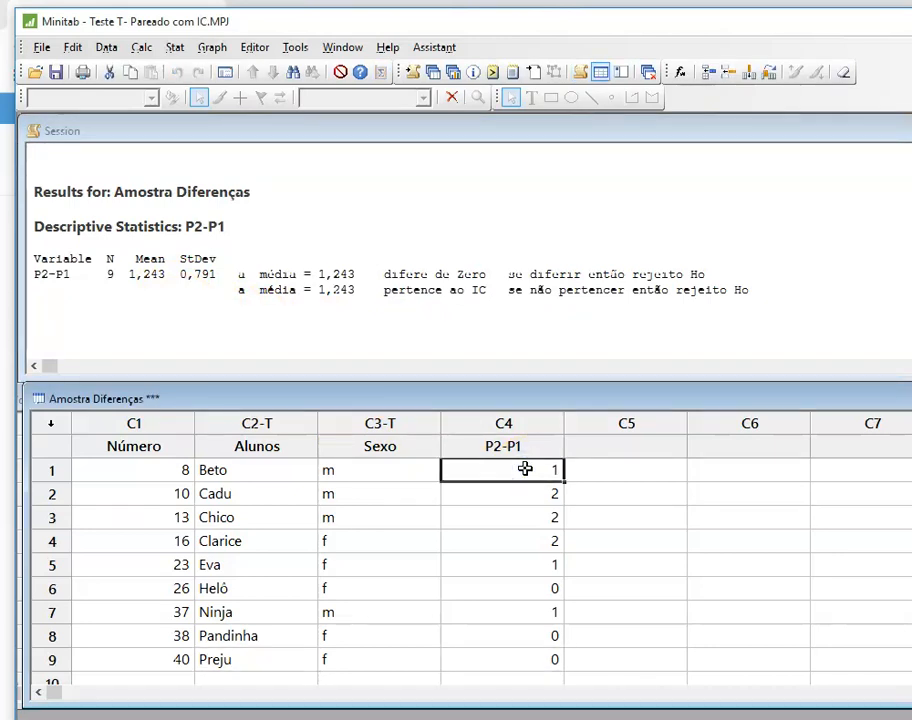
pyautogui.click(161, 275)
pyautogui.moveTo(161, 275); pyautogui.dragTo(130, 277)
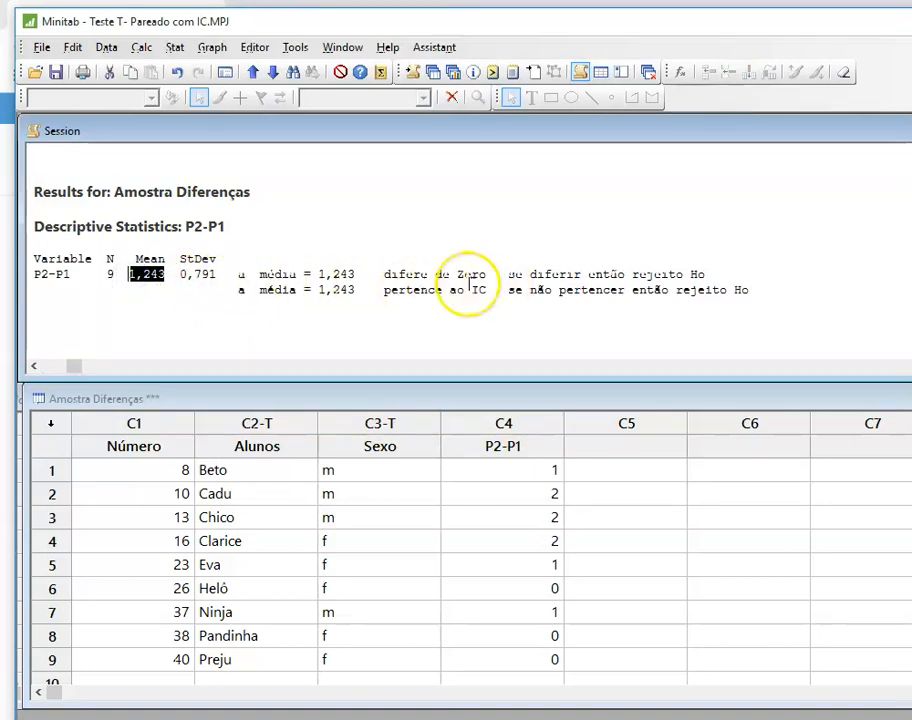
# Step: Highlight the interval limits in the session's IC note and add "!" after its closing "rejeito Ho"
pyautogui.click(441, 300)
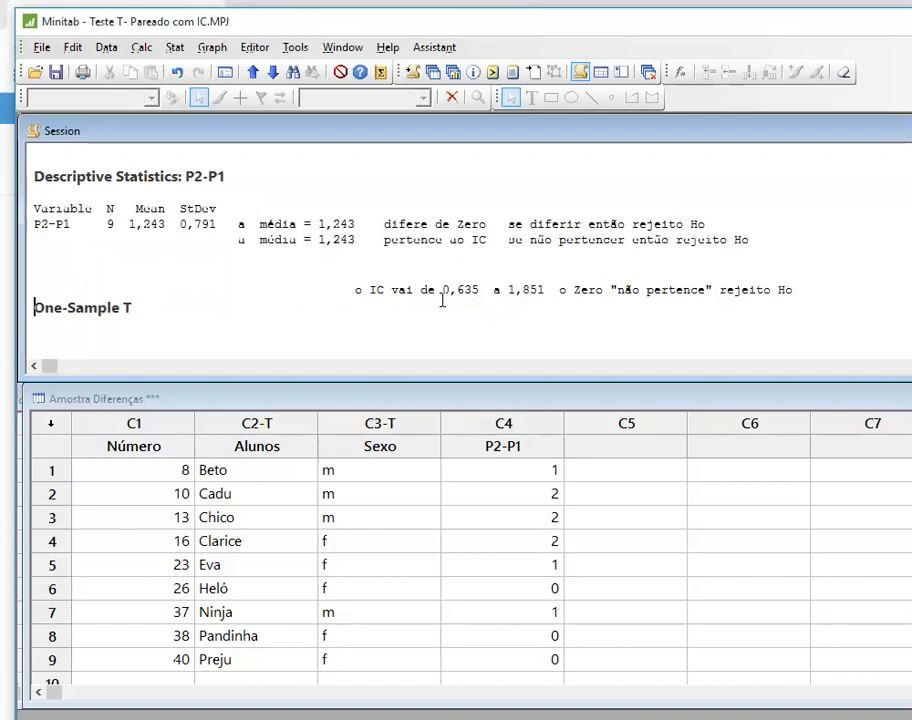
pyautogui.scroll(-2, 441, 300)
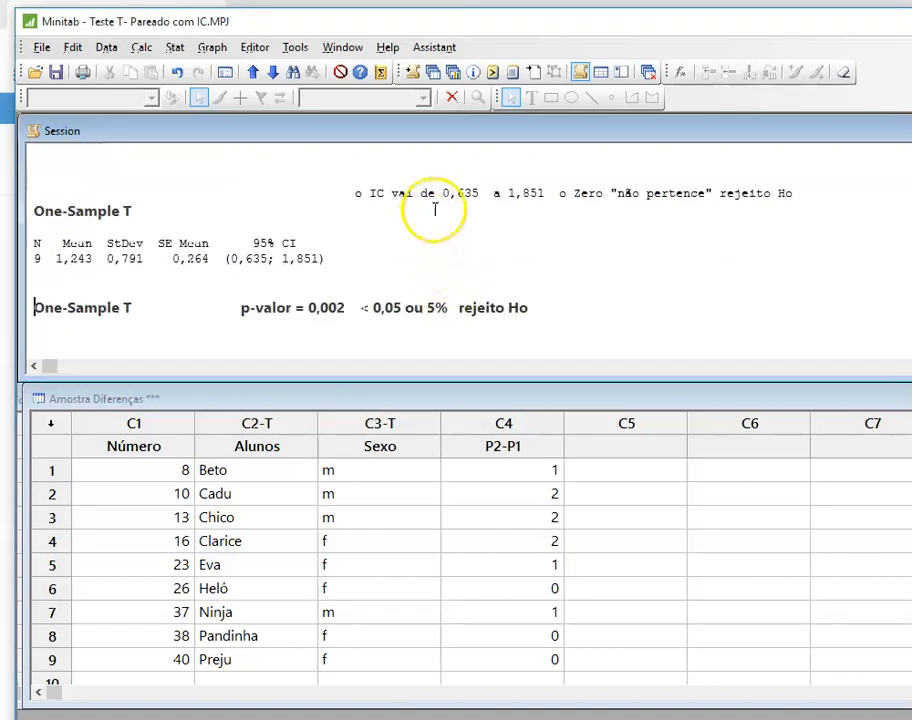
pyautogui.moveTo(445, 193); pyautogui.dragTo(551, 193)
pyautogui.click(617, 224)
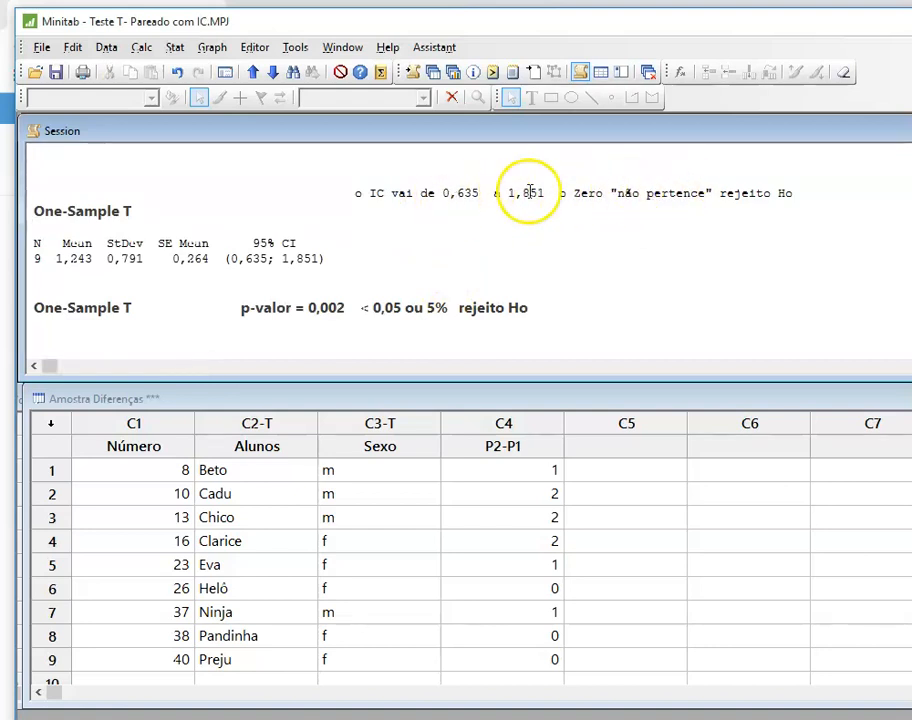
pyautogui.click(815, 188)
pyautogui.write('!')
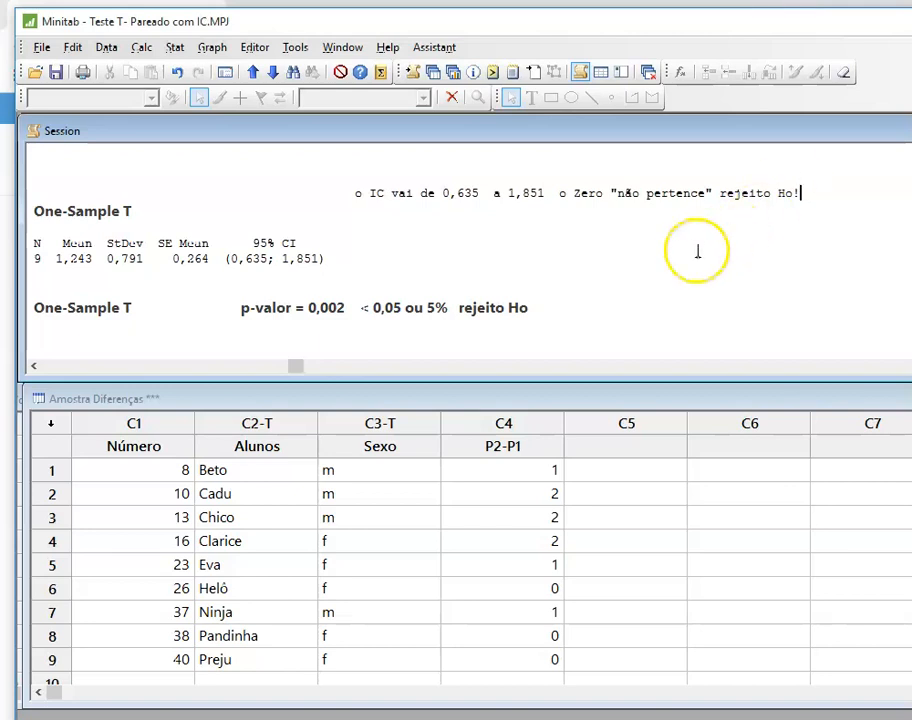
# Step: Examine the One-Sample T results in the session output, covering the p-valor note, the sample mean and the T and P values
pyautogui.click(195, 216)
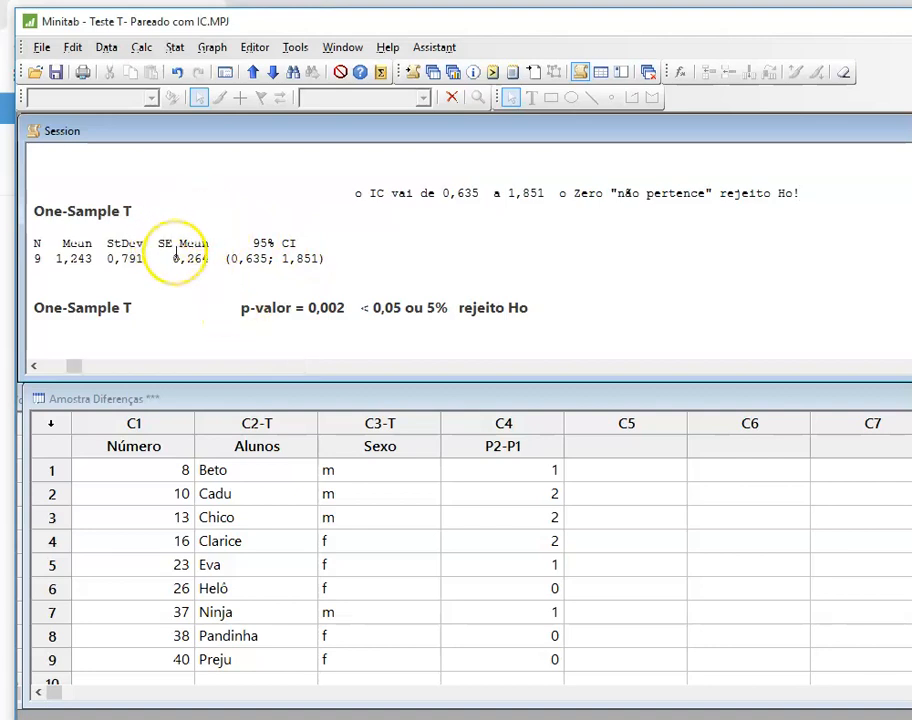
pyautogui.click(242, 310)
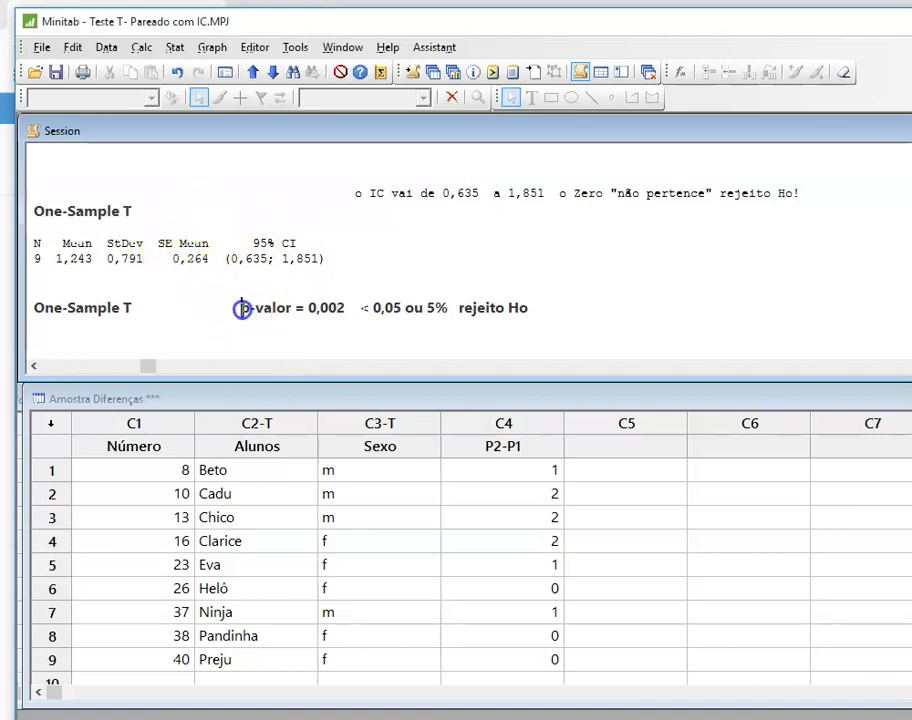
pyautogui.click(346, 308)
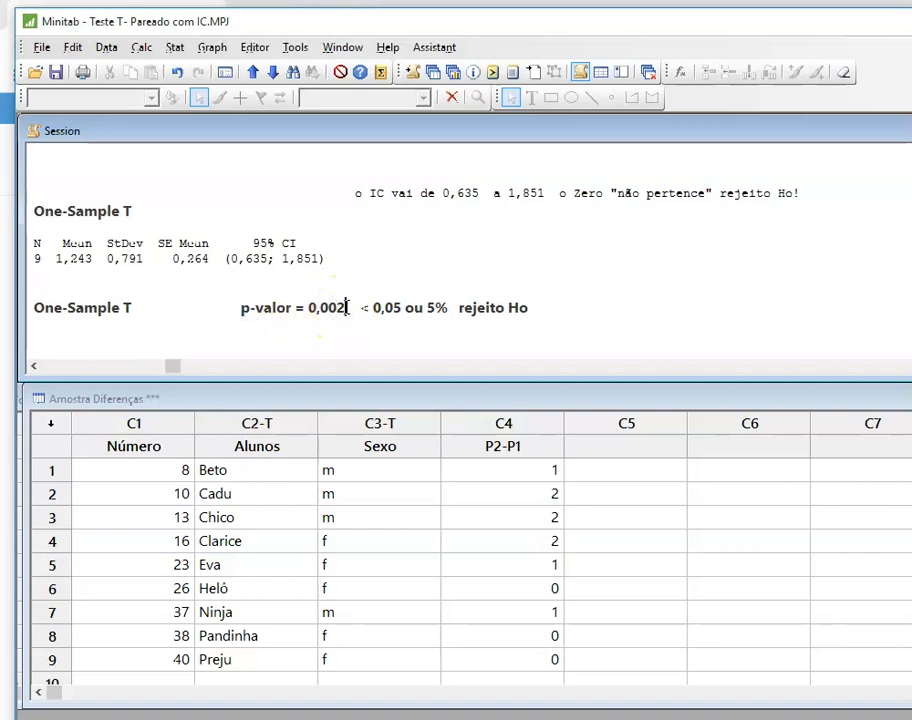
pyautogui.click(88, 259)
pyautogui.moveTo(88, 259); pyautogui.dragTo(57, 259)
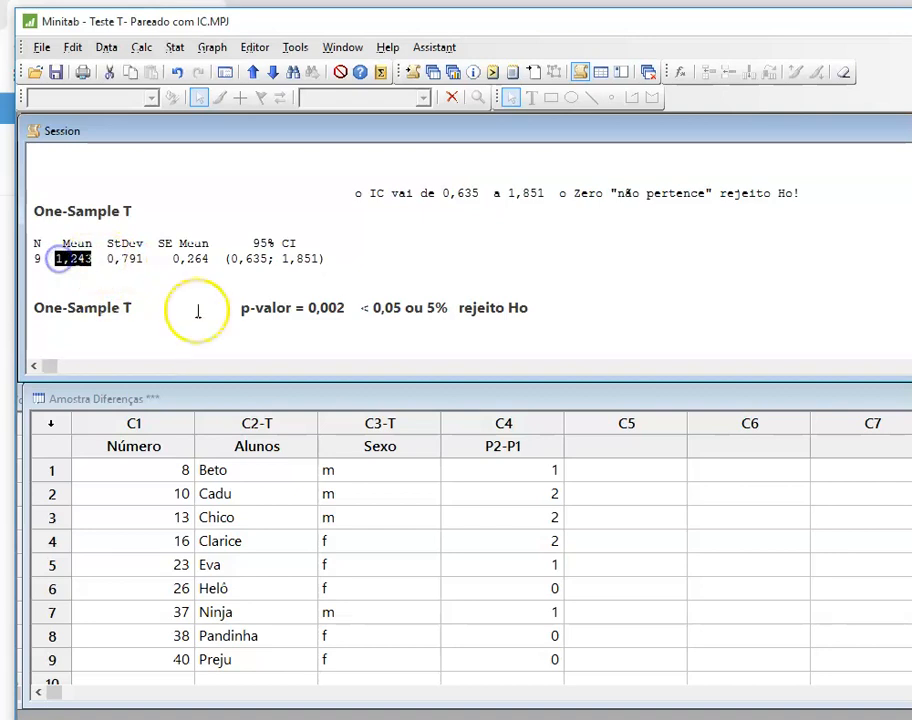
pyautogui.click(371, 334)
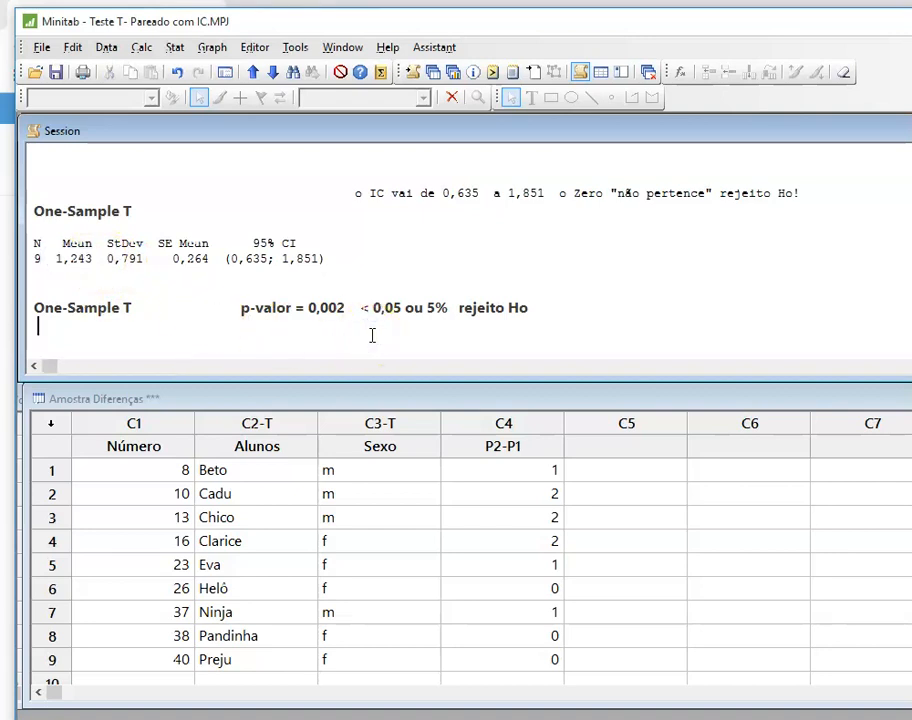
pyautogui.scroll(-2, 397, 334)
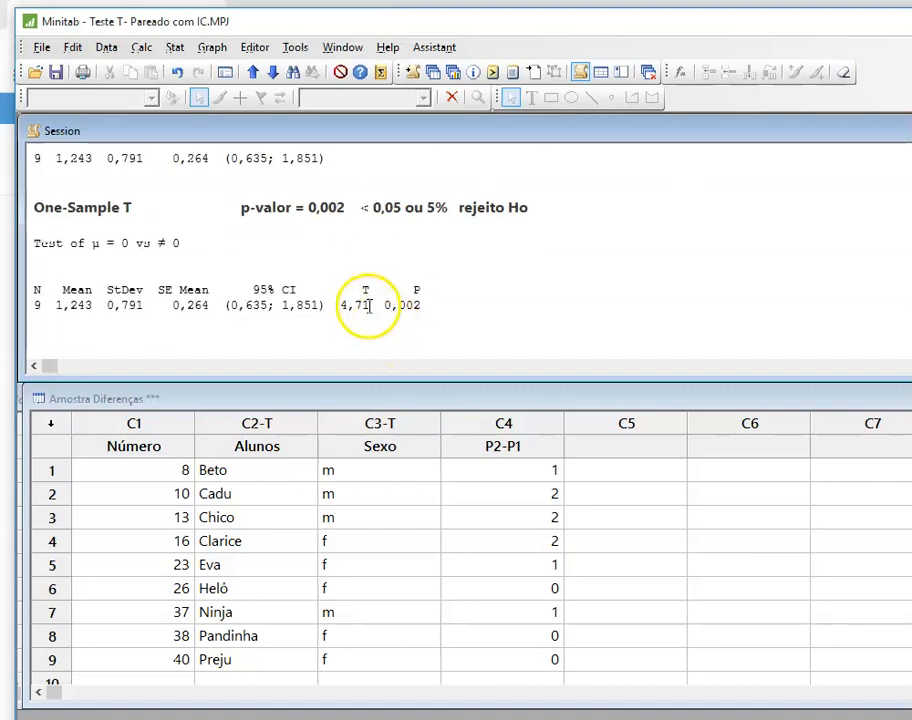
# Step: Highlight the calculated T value in the One-Sample T results of the session output
pyautogui.click(370, 305)
pyautogui.moveTo(370, 305); pyautogui.dragTo(340, 306)
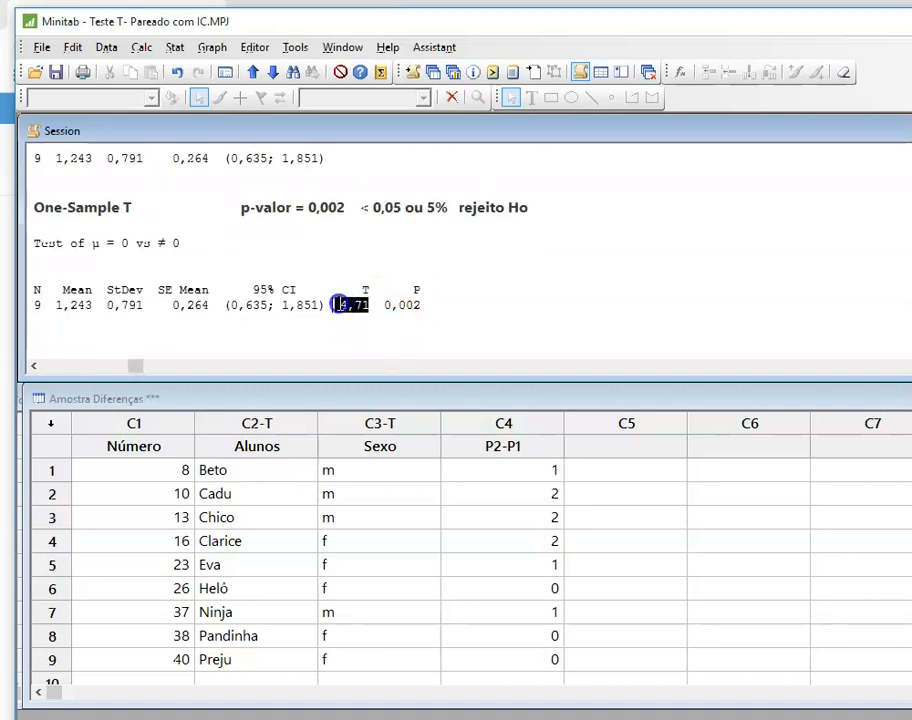
pyautogui.click(386, 312)
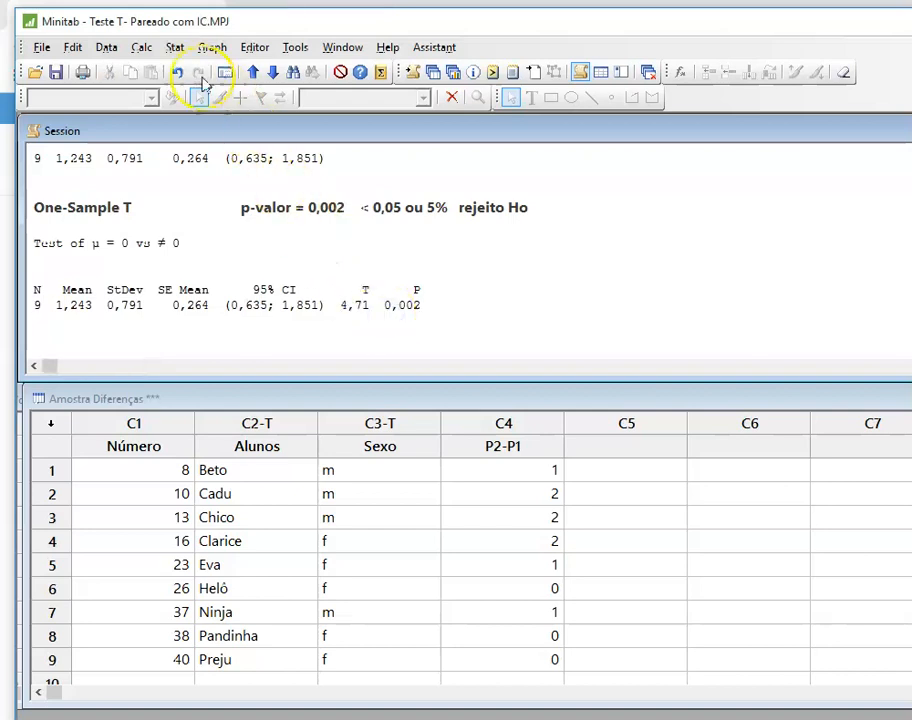
# Step: Open the 1-Sample t test and review its summarized sample size, mean and standard deviation with the hypothesis test turned off
pyautogui.click(175, 47)
pyautogui.moveTo(214, 69)
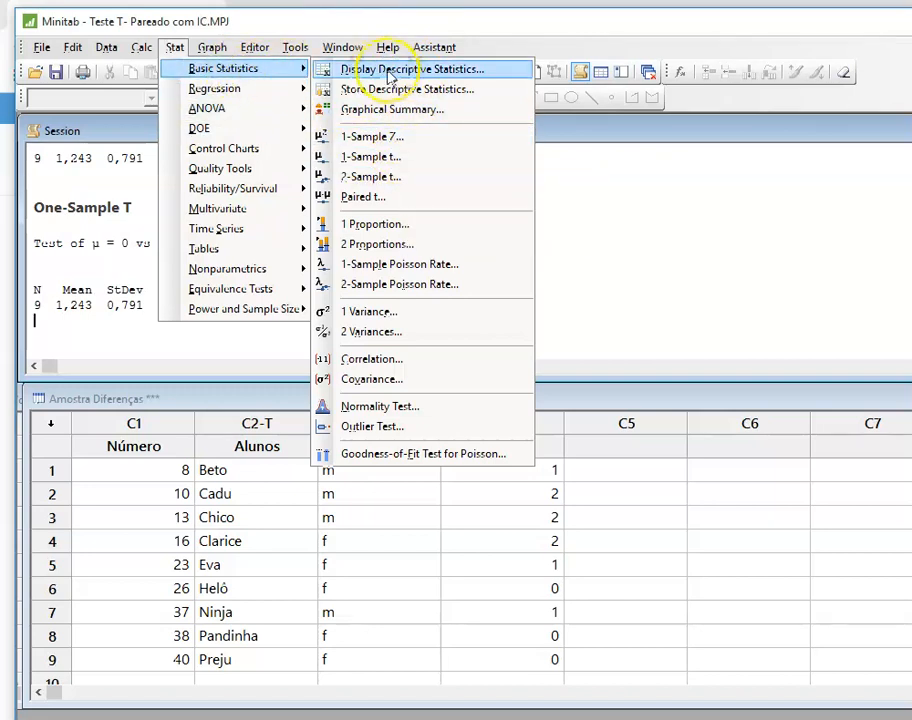
pyautogui.click(400, 157)
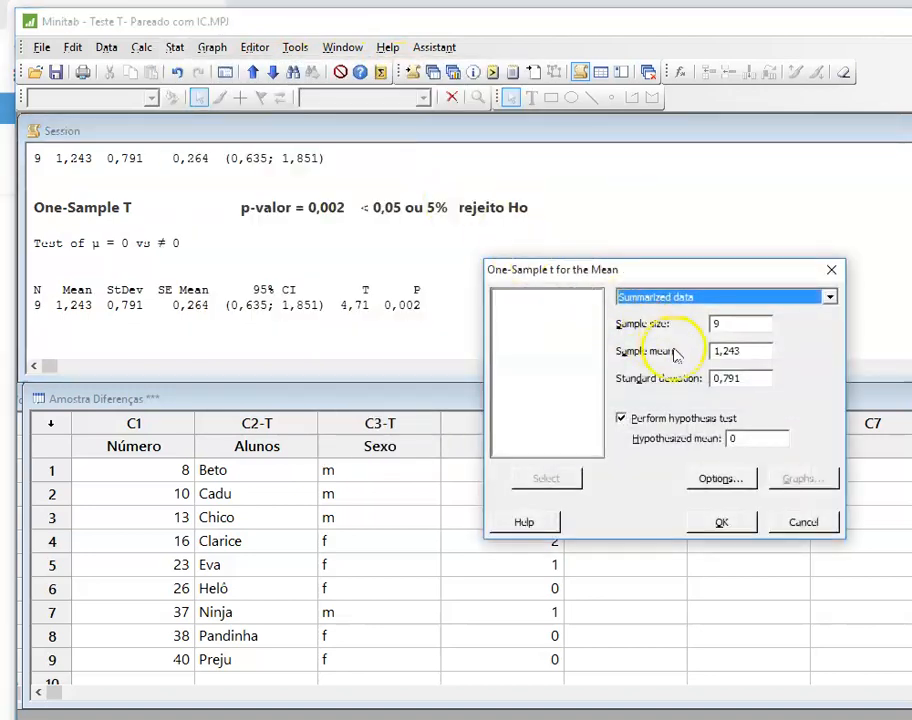
pyautogui.click(621, 419)
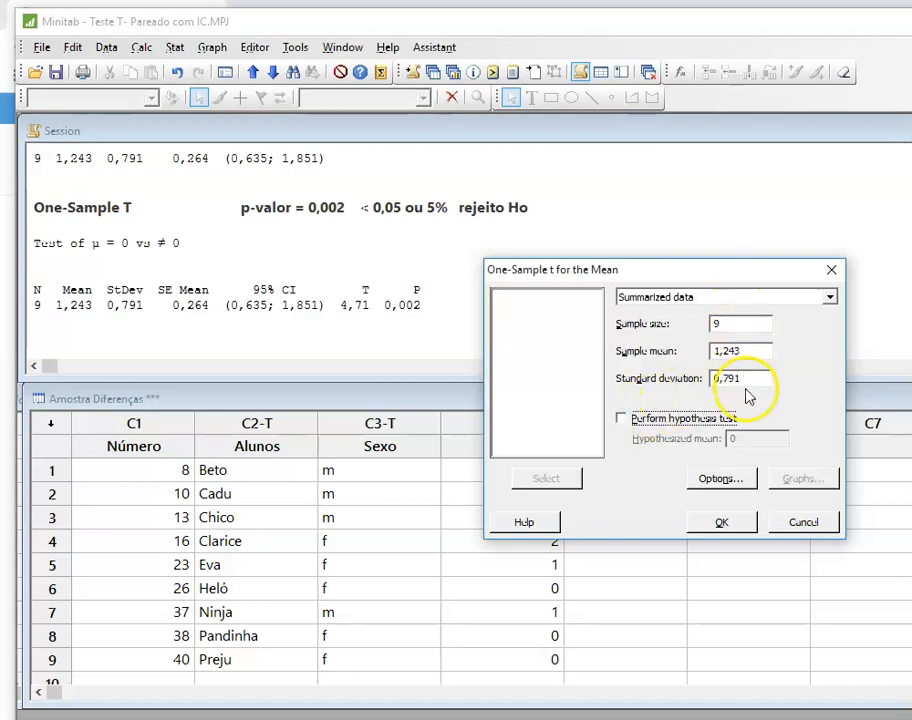
pyautogui.click(725, 323)
pyautogui.click(746, 352)
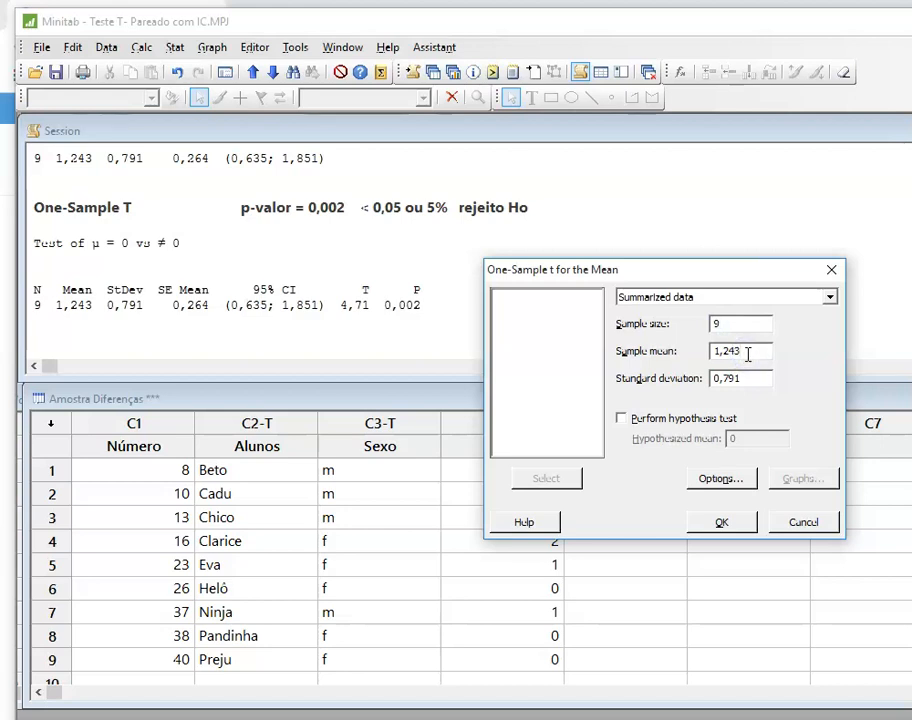
pyautogui.click(752, 381)
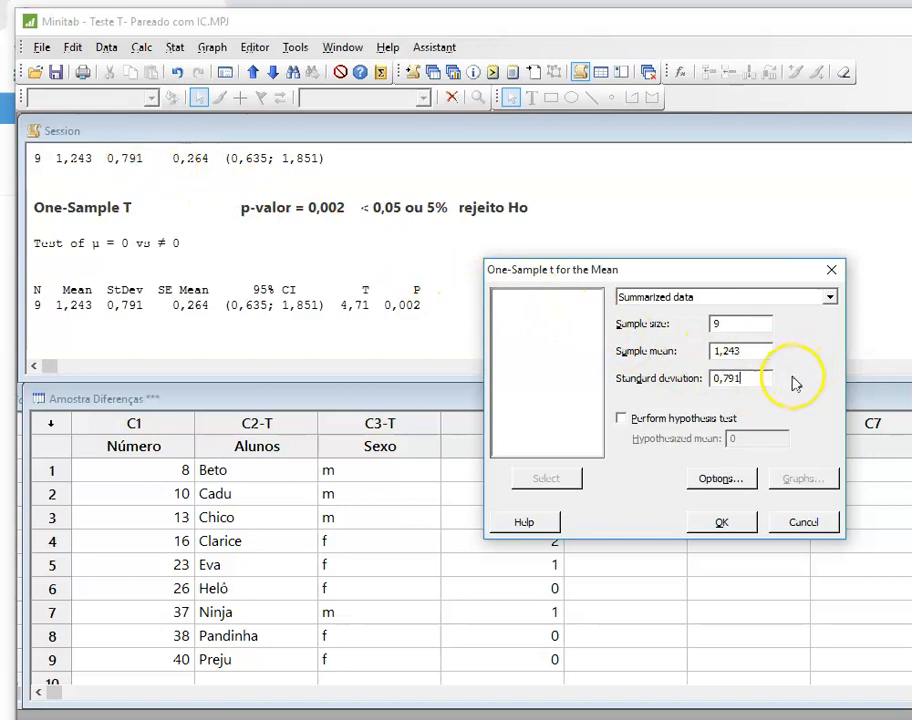
# Step: Try the hypothesis test with hypothesized mean "0 Zero", restore it to 0, and cancel the 1-Sample t test
pyautogui.click(622, 420)
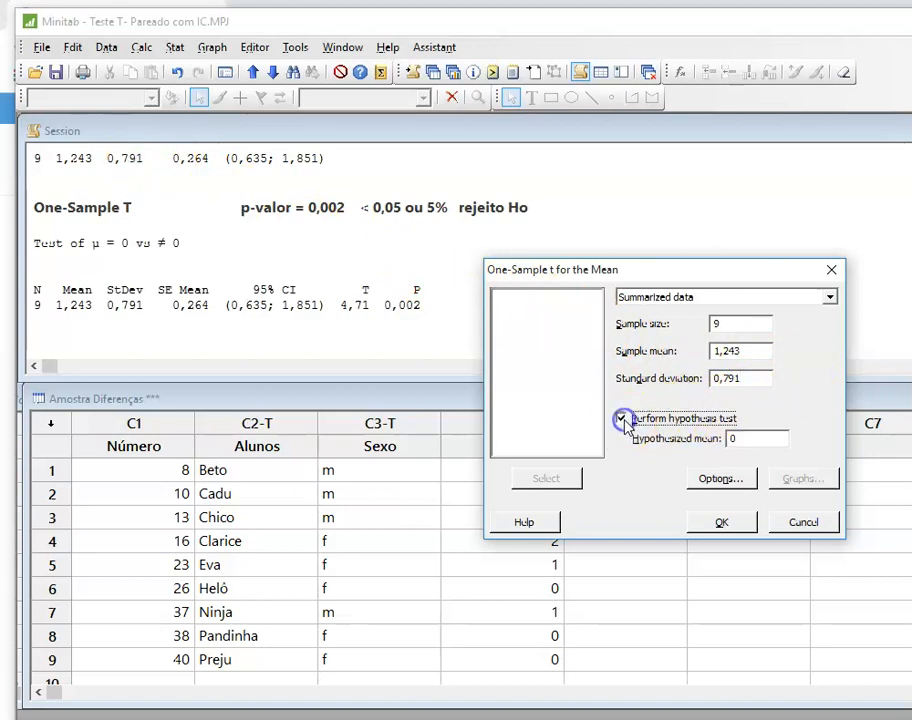
pyautogui.click(741, 437)
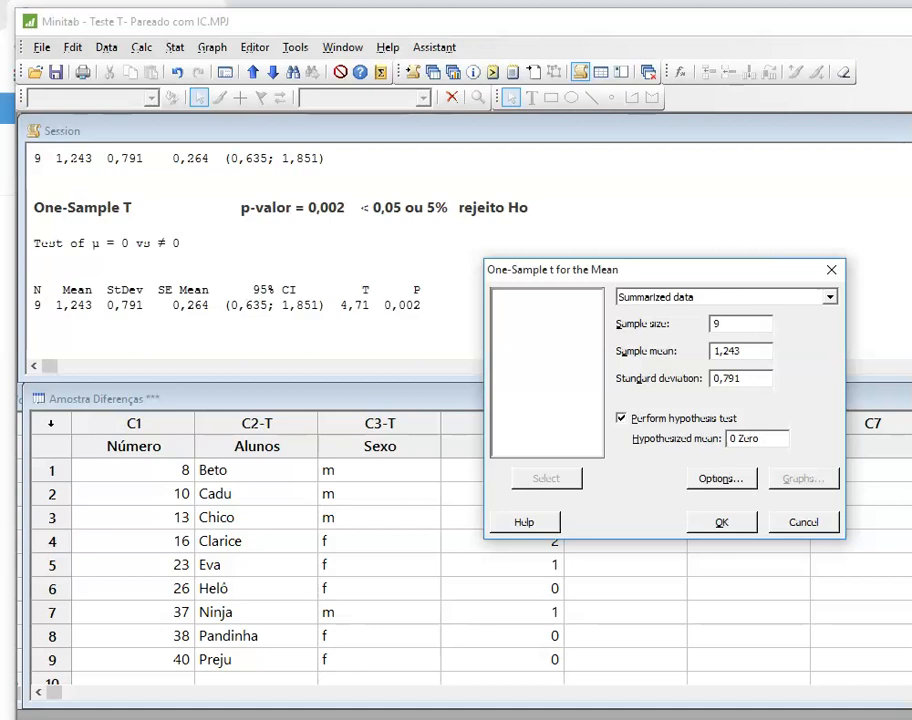
pyautogui.click(626, 414)
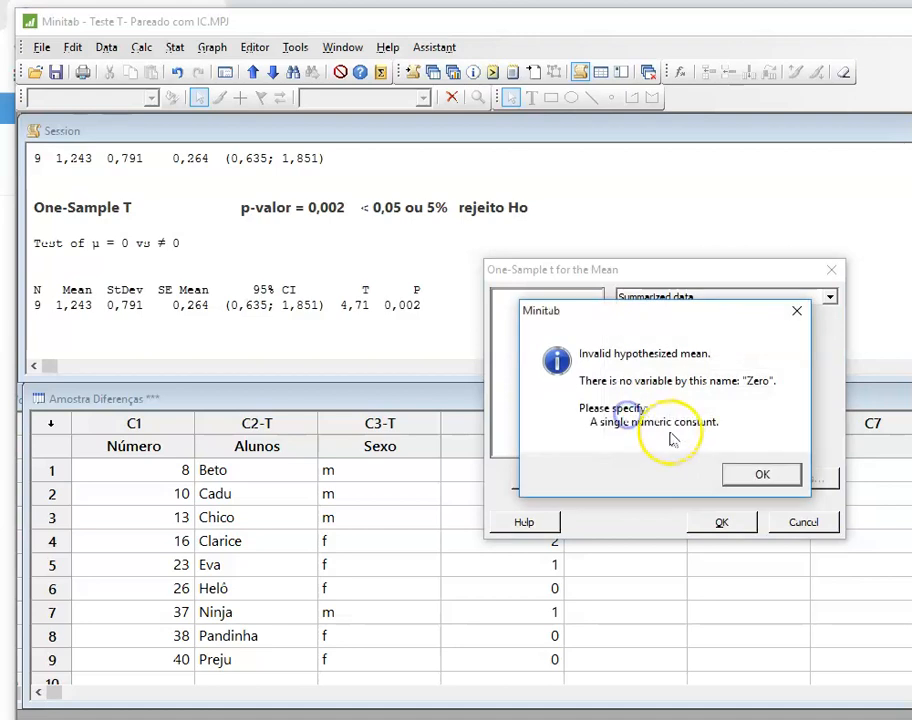
pyautogui.click(760, 474)
pyautogui.moveTo(744, 446); pyautogui.dragTo(778, 440)
pyautogui.press('Delete')
pyautogui.click(621, 418)
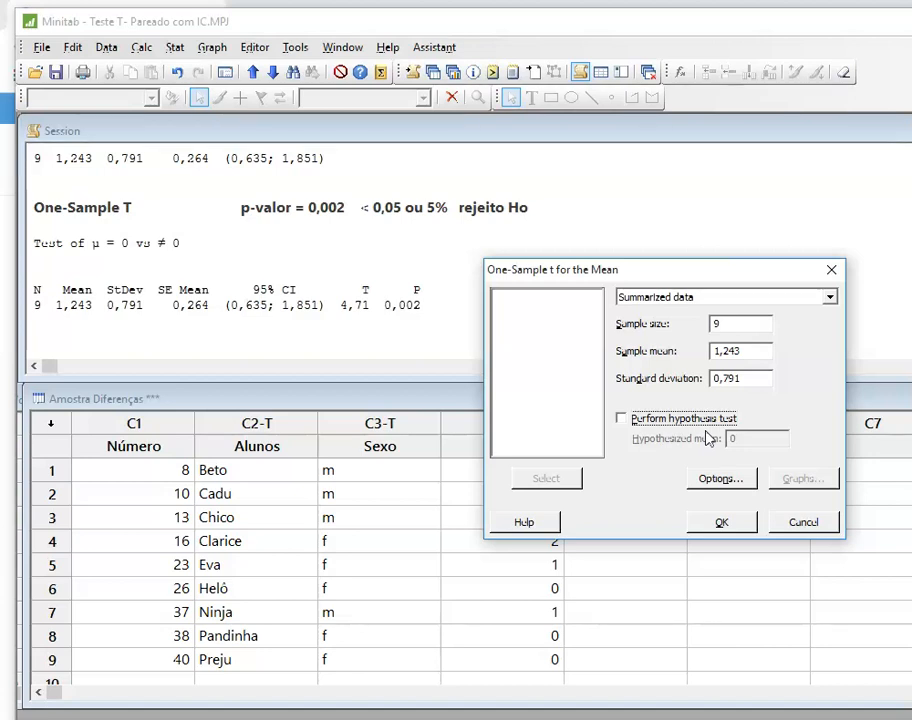
pyautogui.click(789, 527)
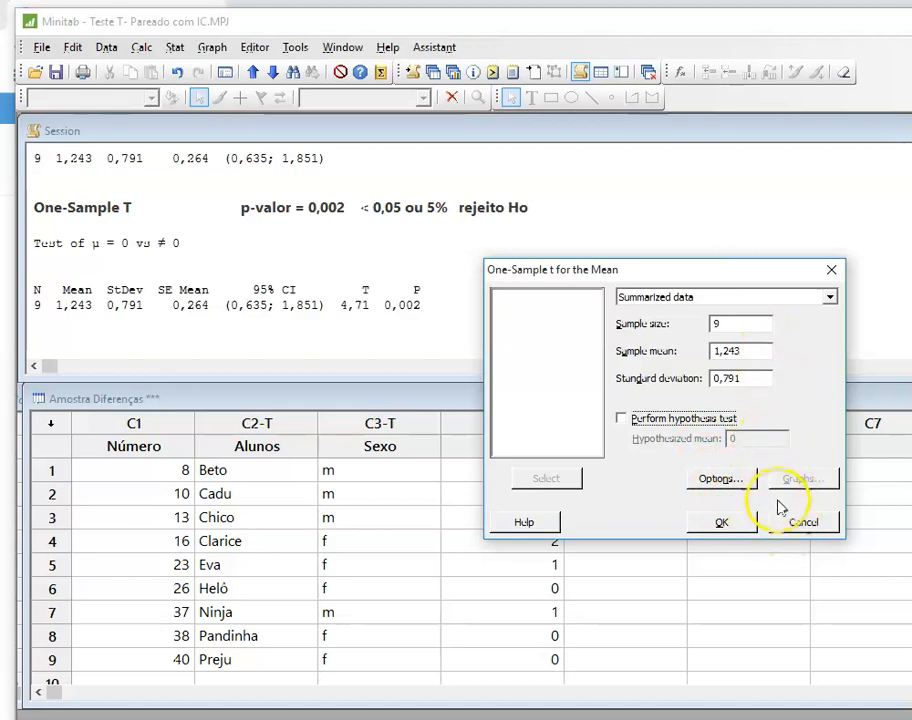
pyautogui.click(804, 522)
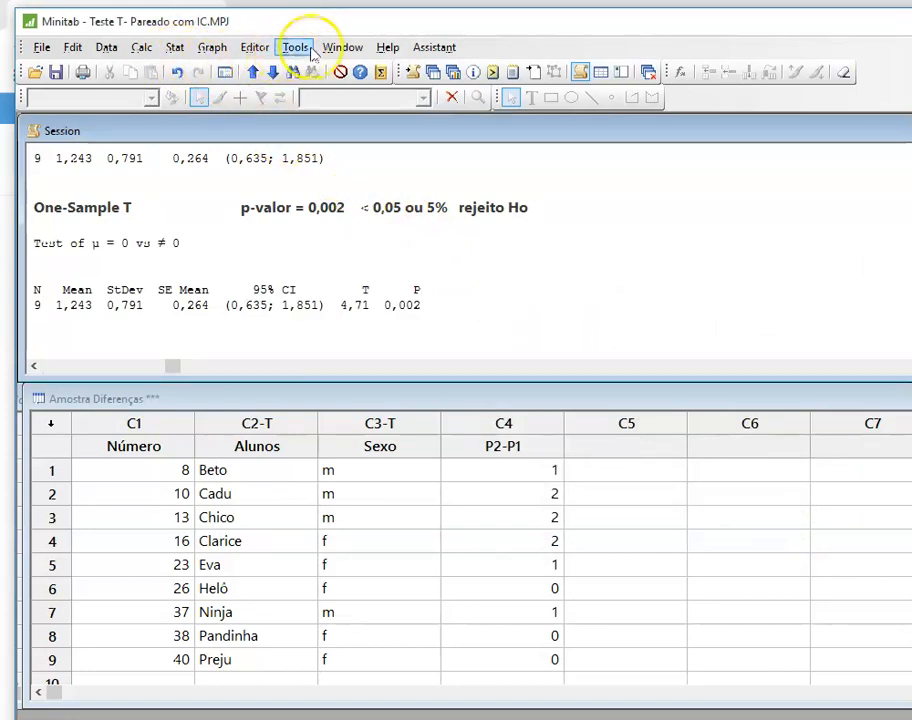
# Step: Bring up and enlarge the annotated Distribution Plot, and move its dashed line's lower end into the shaded tail beyond 2,306
pyautogui.click(342, 47)
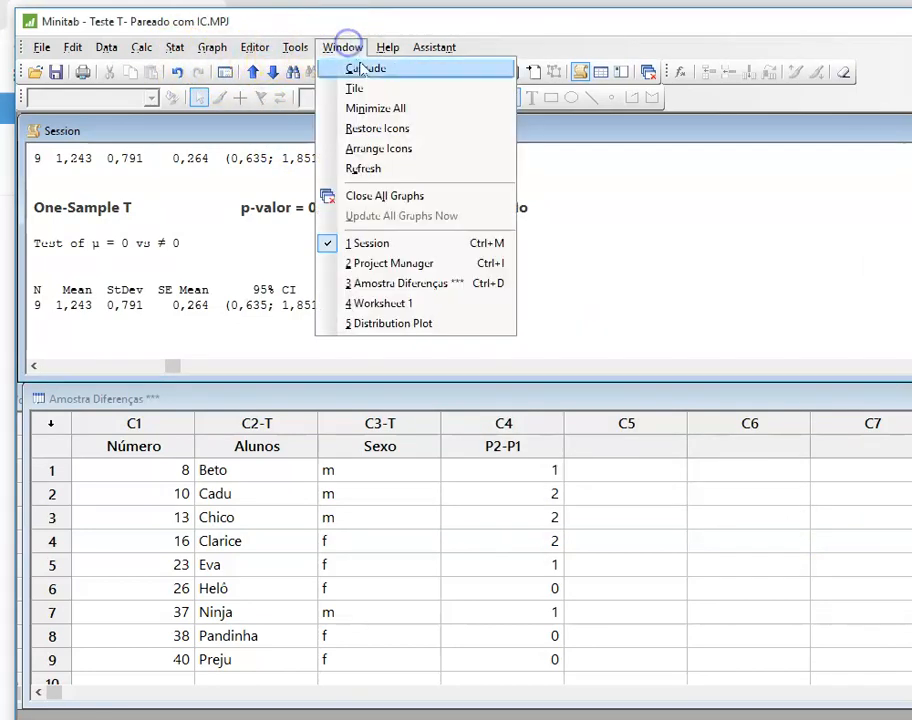
pyautogui.click(404, 326)
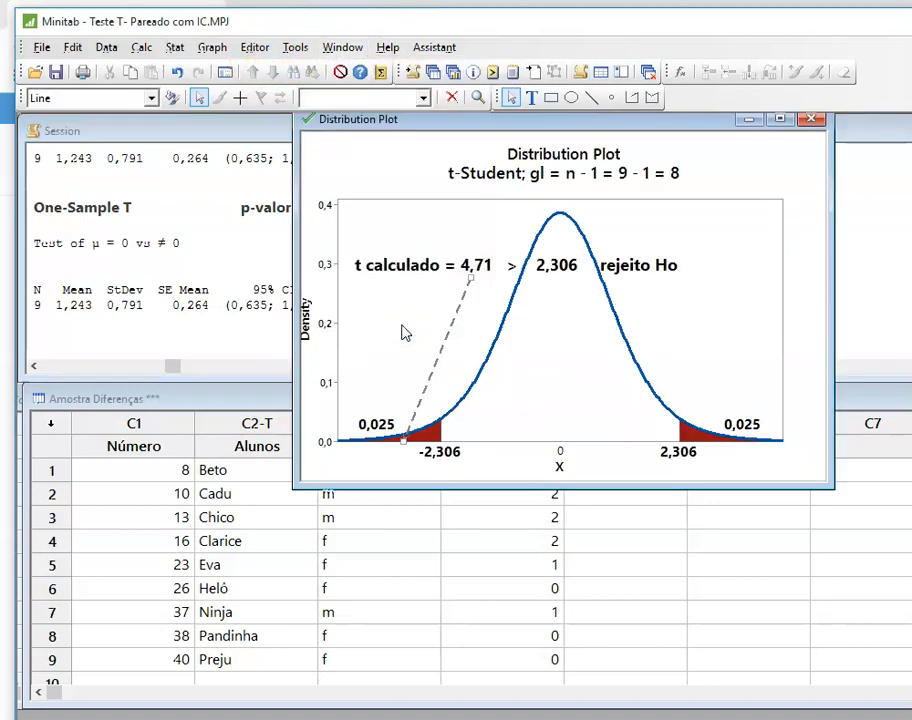
pyautogui.moveTo(297, 486); pyautogui.dragTo(110, 611)
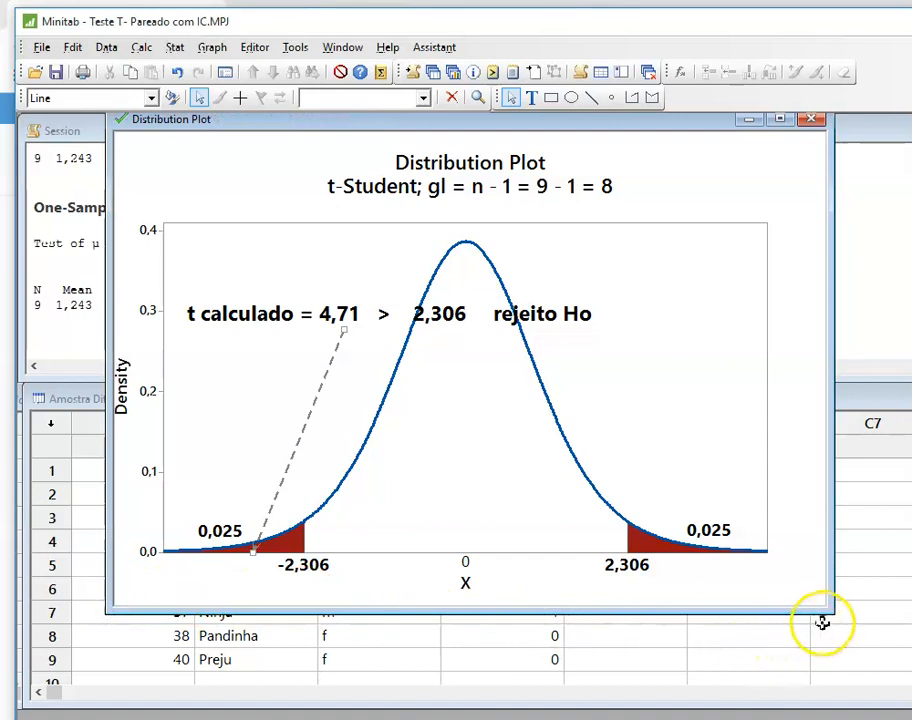
pyautogui.moveTo(827, 607); pyautogui.dragTo(900, 658)
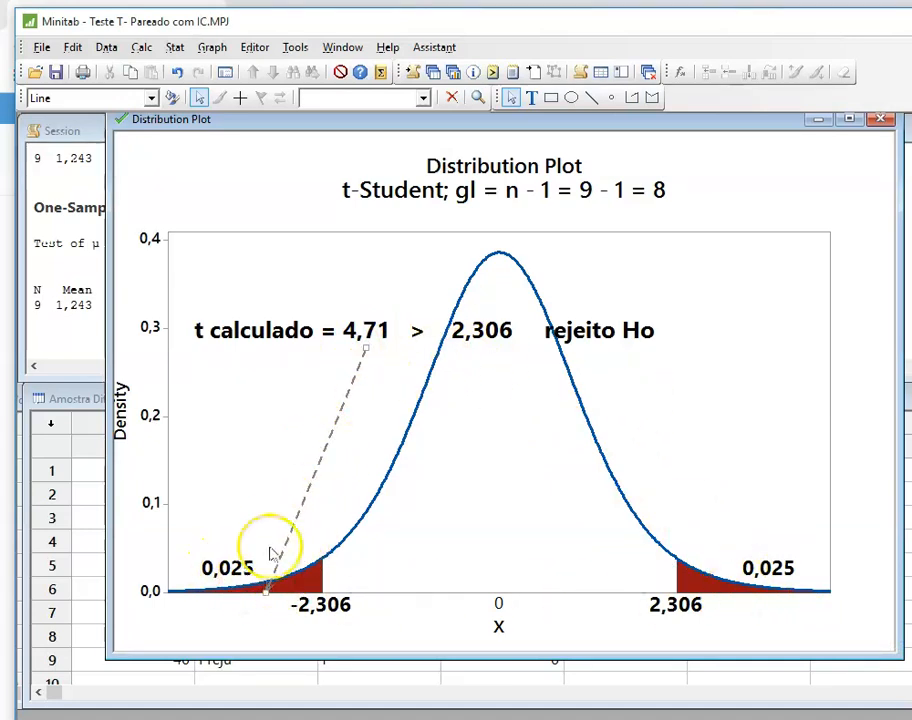
pyautogui.moveTo(270, 592); pyautogui.dragTo(724, 590)
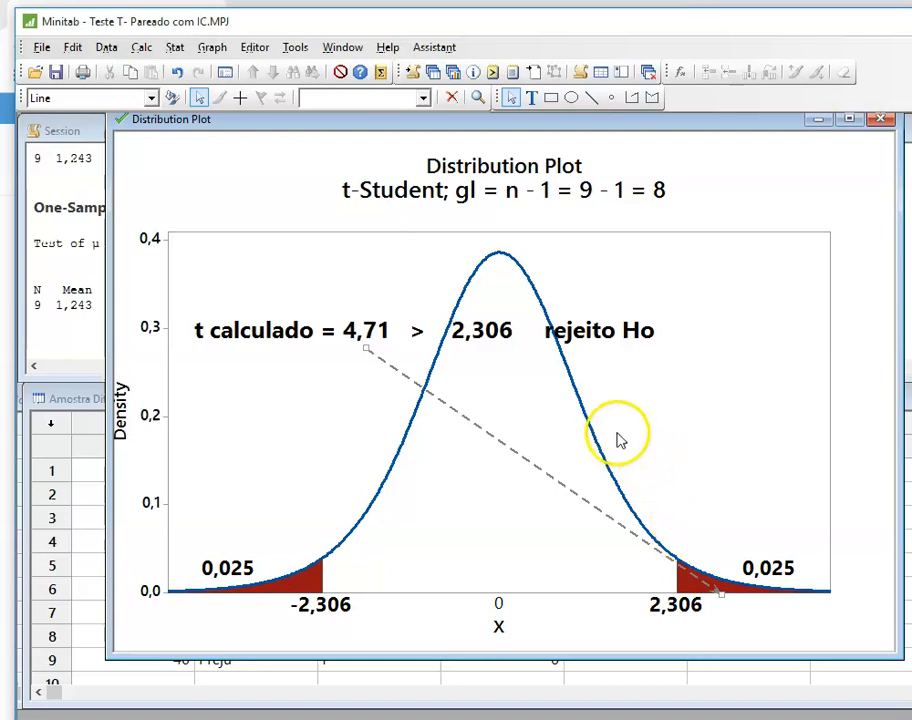
# Step: Create a View Probability distribution plot using the t distribution with 8 degrees of freedom
pyautogui.click(213, 47)
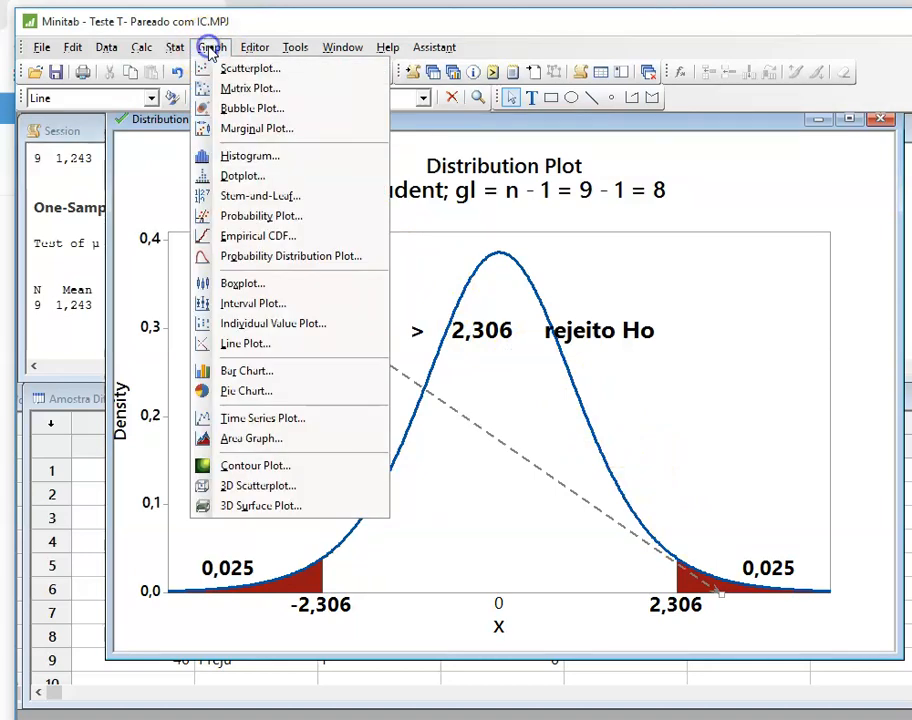
pyautogui.click(263, 259)
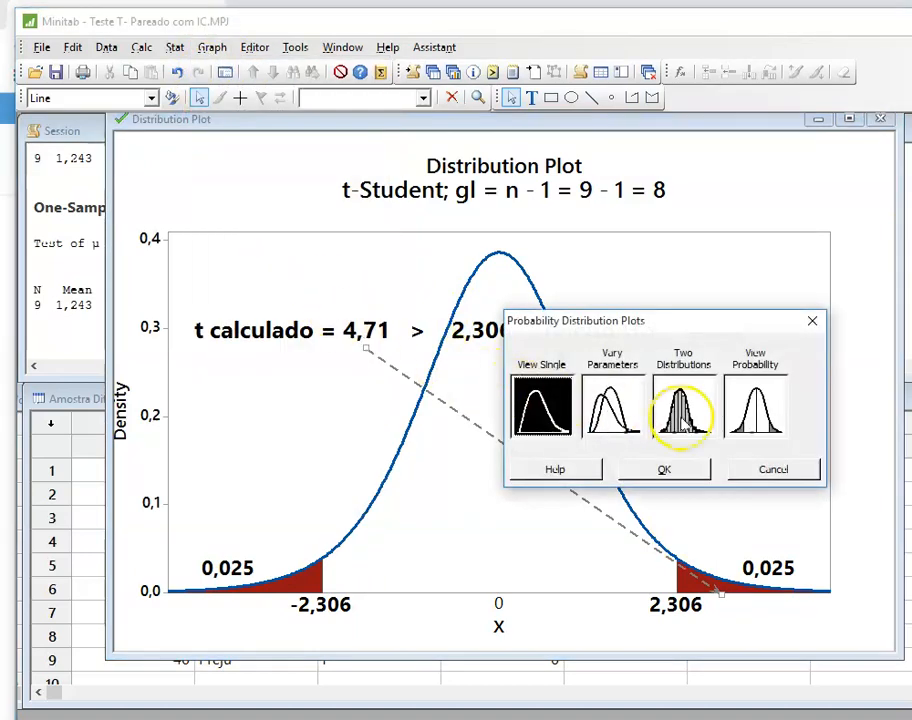
pyautogui.click(765, 408)
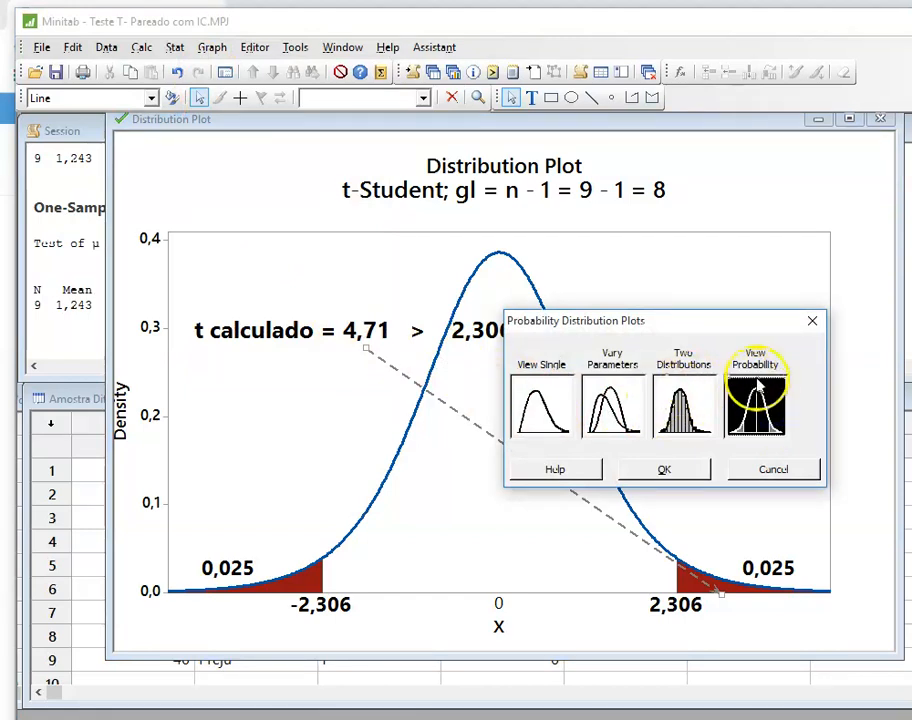
pyautogui.click(667, 469)
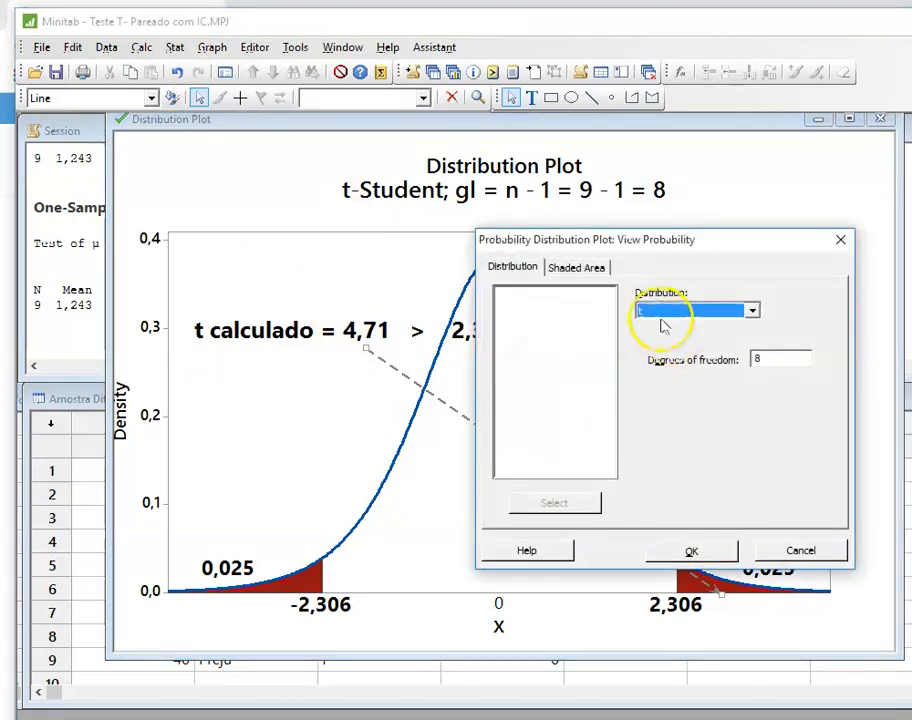
pyautogui.click(752, 310)
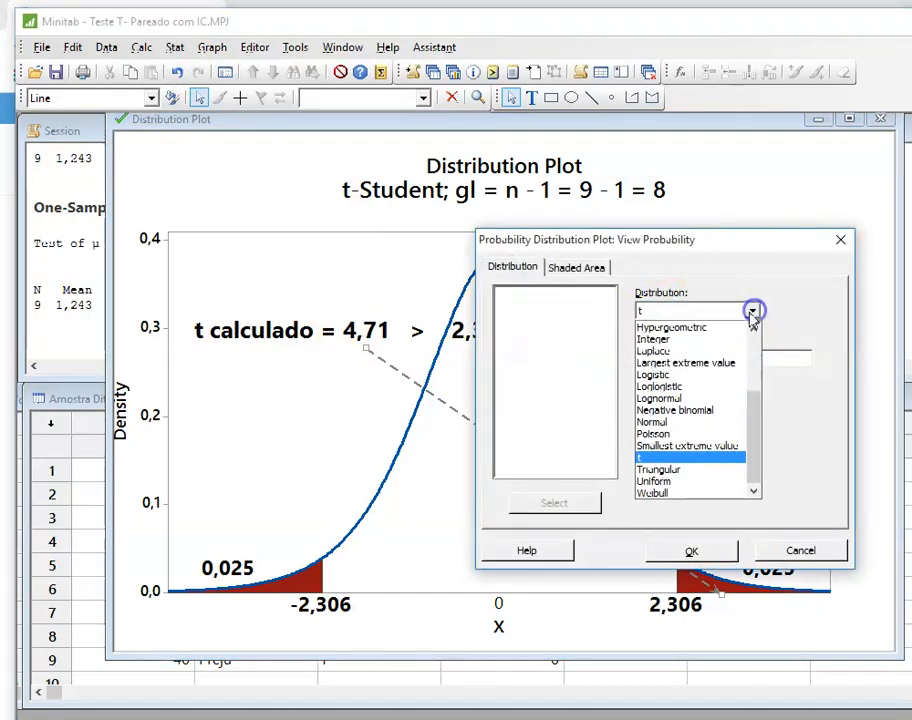
pyautogui.click(662, 422)
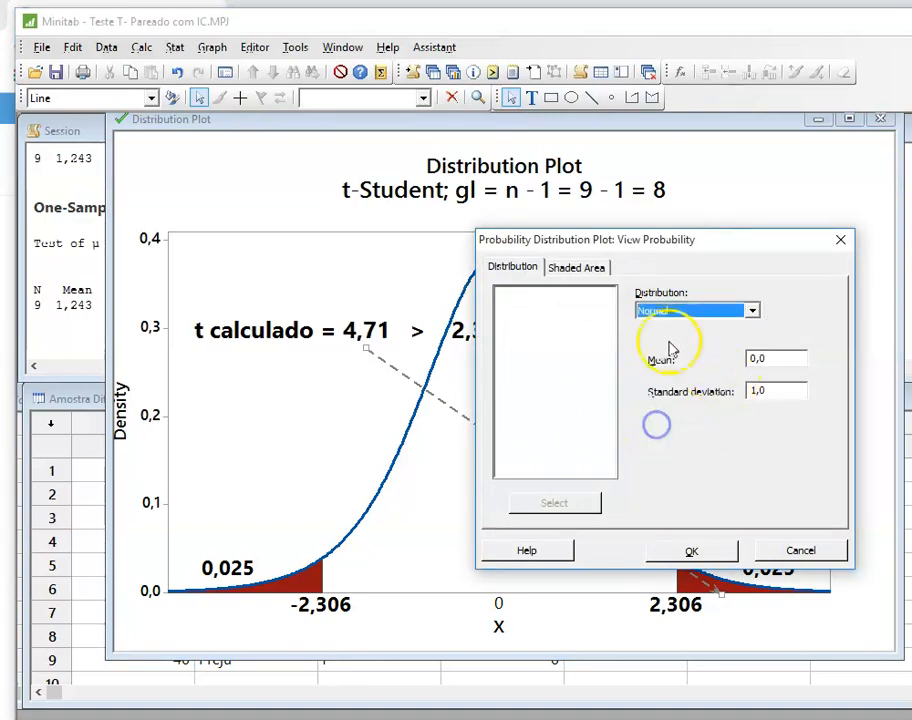
pyautogui.click(752, 310)
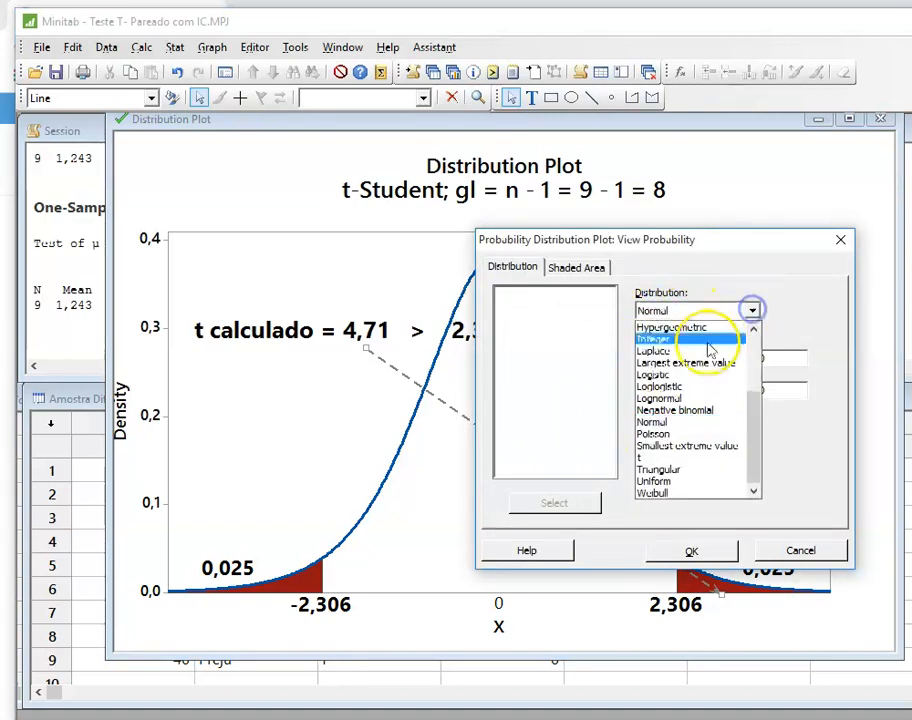
pyautogui.click(659, 458)
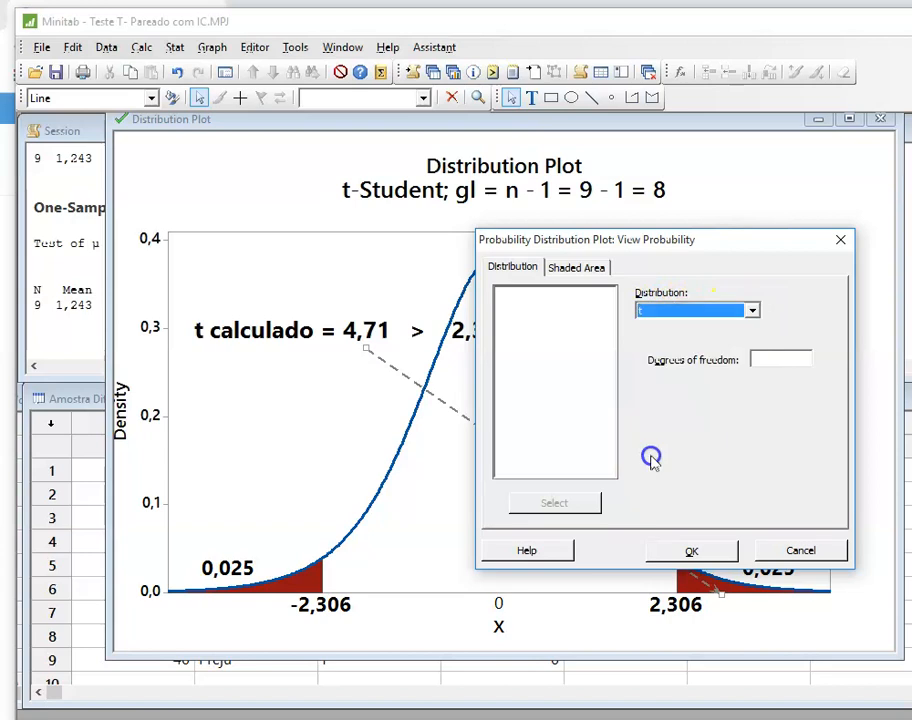
pyautogui.click(771, 359)
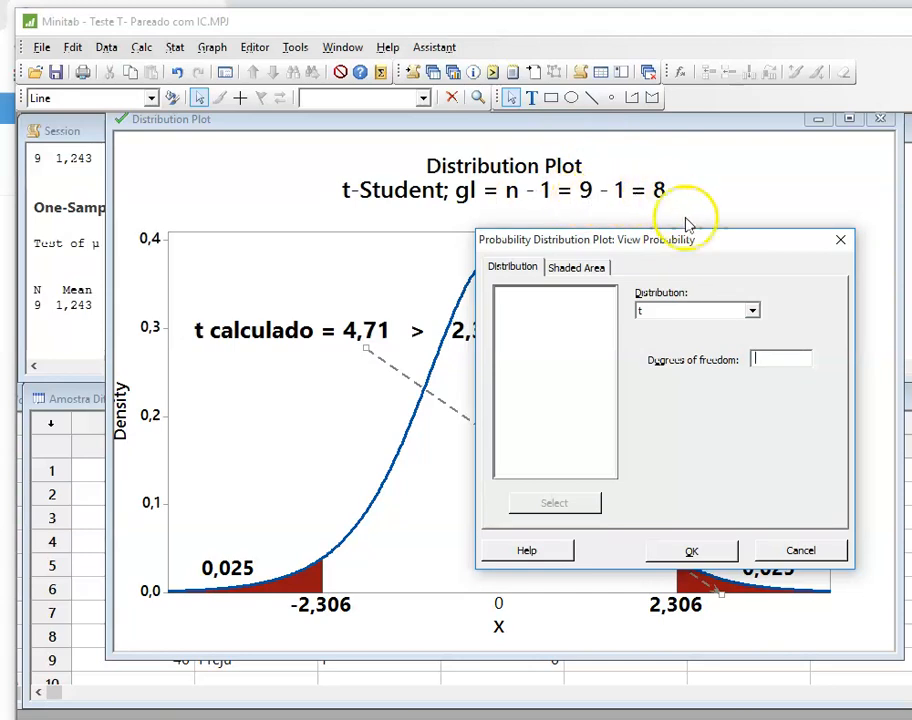
pyautogui.write('8')
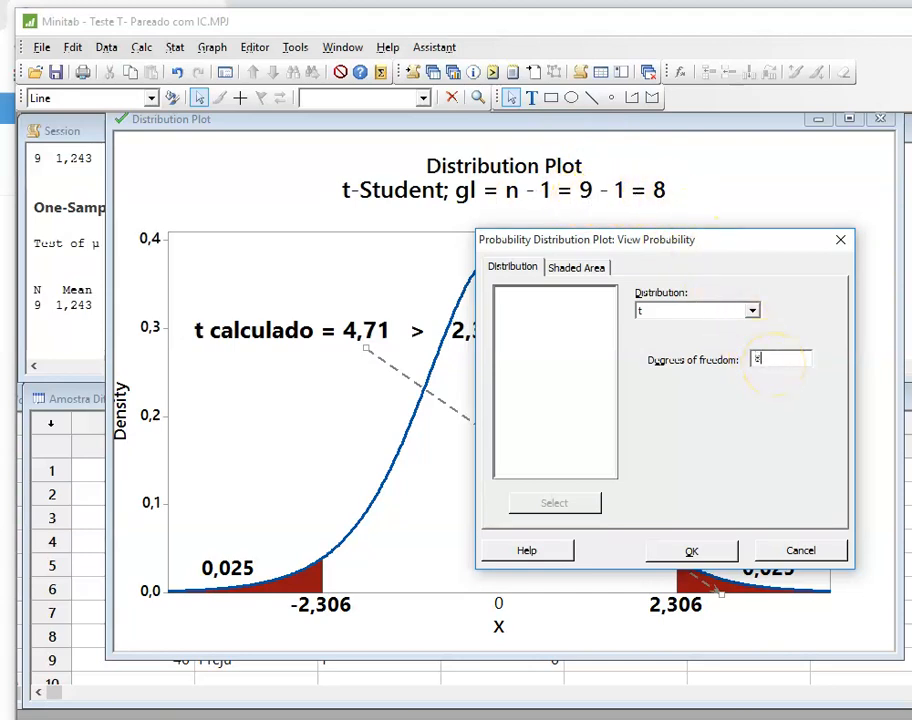
pyautogui.click(700, 548)
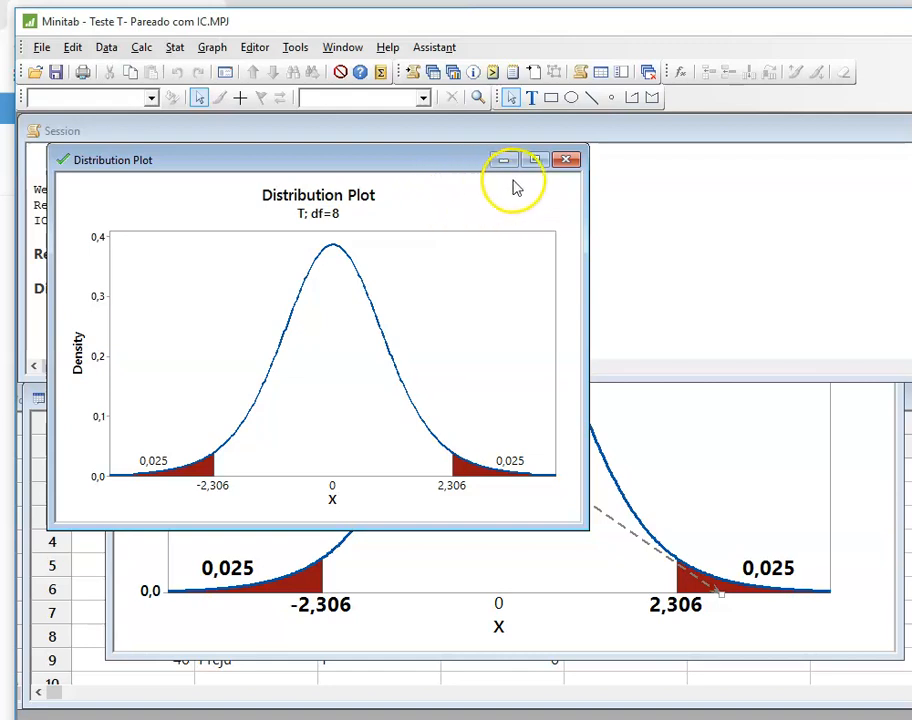
# Step: Close the newly created distribution plot and minimize the annotated one
pyautogui.click(564, 162)
pyautogui.click(744, 448)
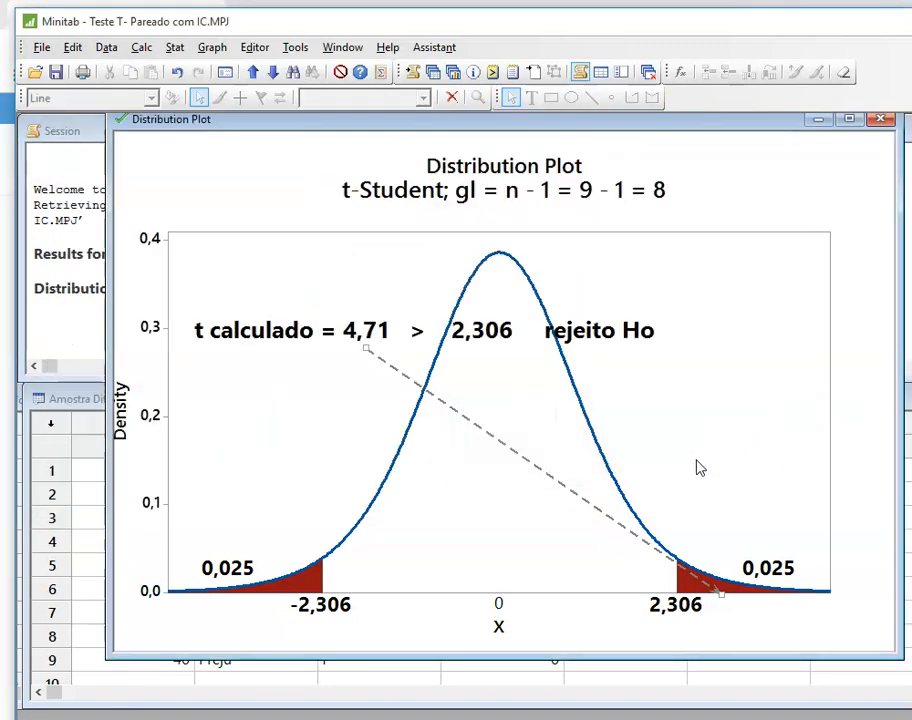
pyautogui.click(817, 120)
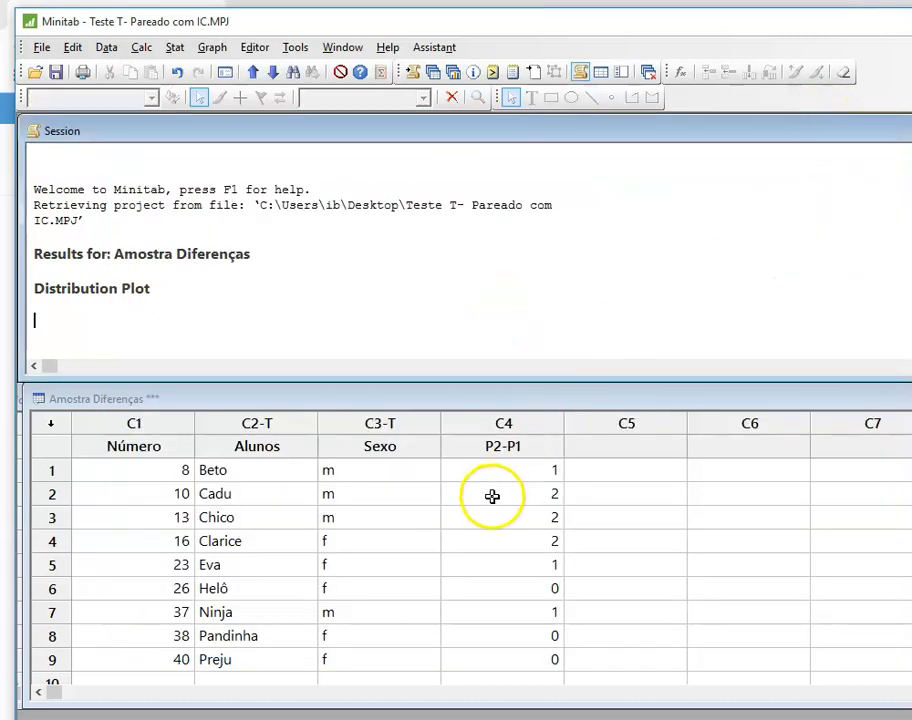
# Step: Check the extent of the sample by going through the Número column of the Amostra Diferenças worksheet
pyautogui.click(175, 467)
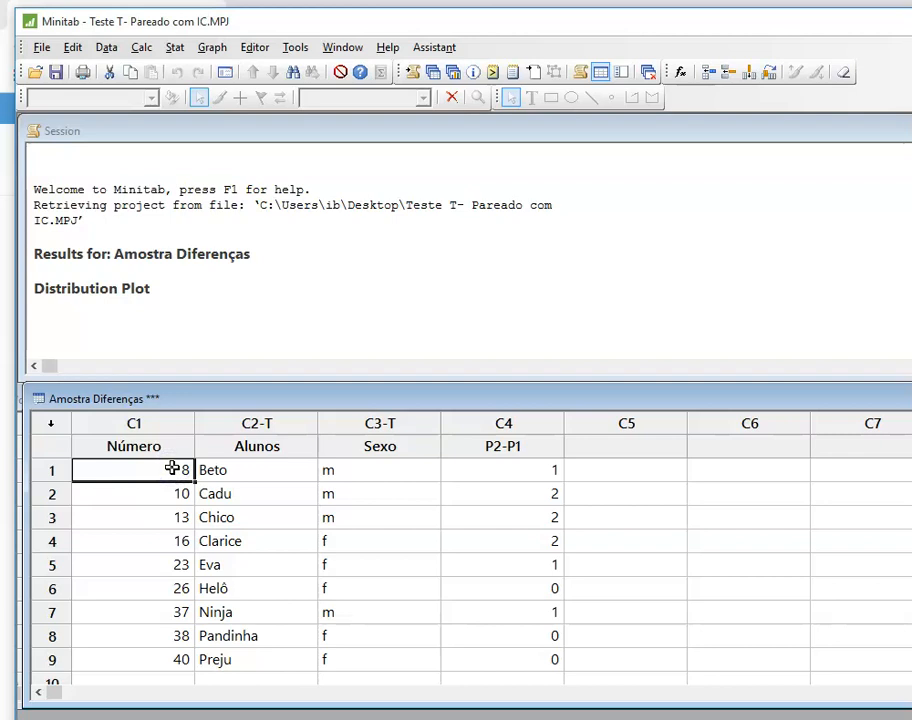
pyautogui.hotkey('ctrl', 'Down')
pyautogui.hotkey('ctrl', 'Up')
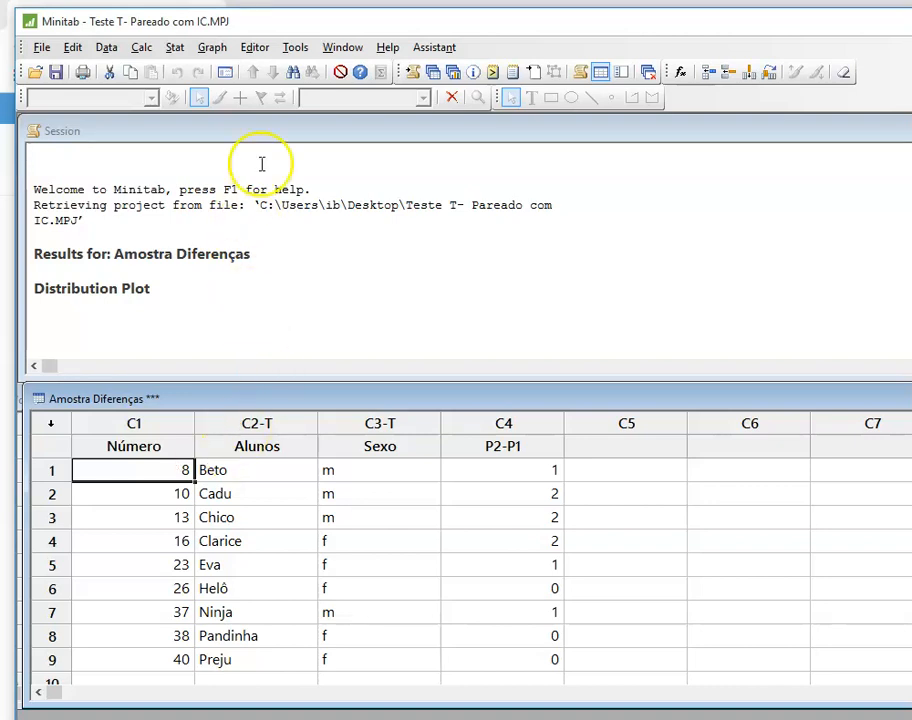
# Step: Review the View Probability plot's distribution and degrees-of-freedom settings, cancel it, and select the second P2-P1 value in the worksheet
pyautogui.click(213, 50)
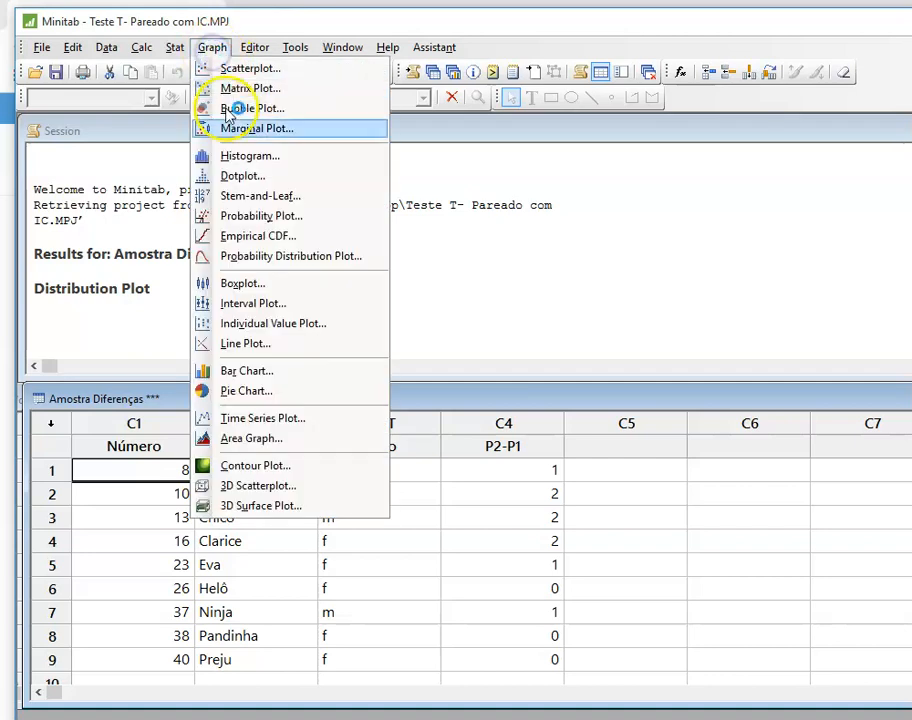
pyautogui.click(311, 258)
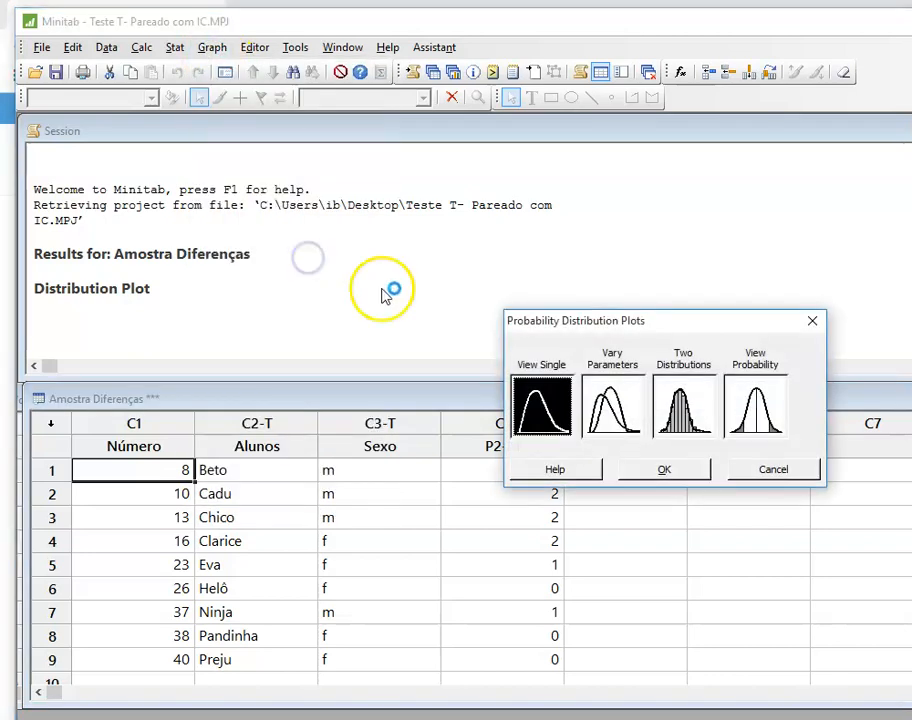
pyautogui.click(724, 398)
pyautogui.click(699, 470)
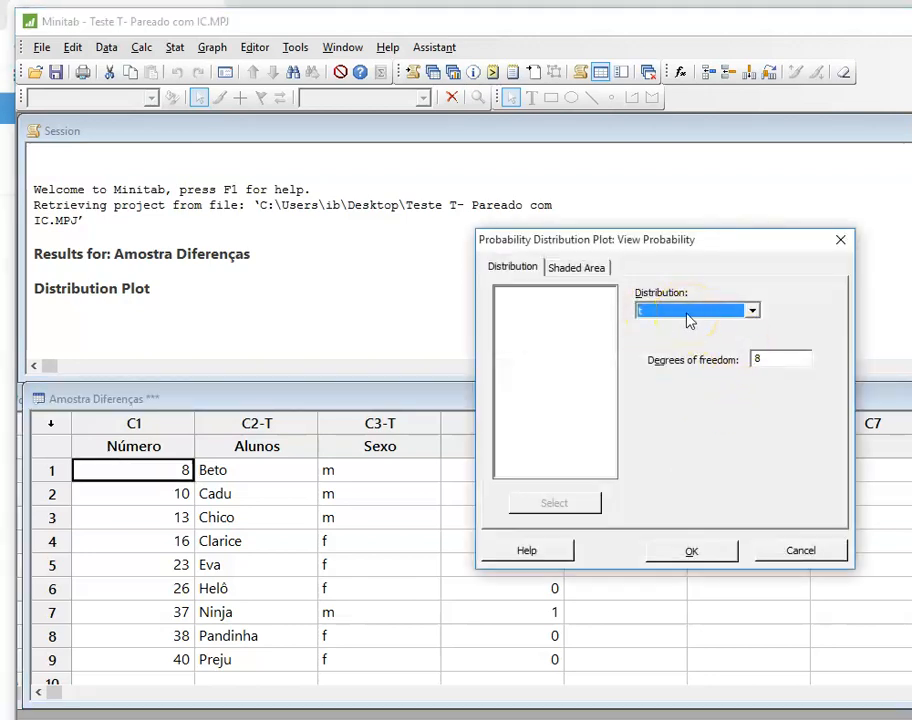
pyautogui.click(812, 556)
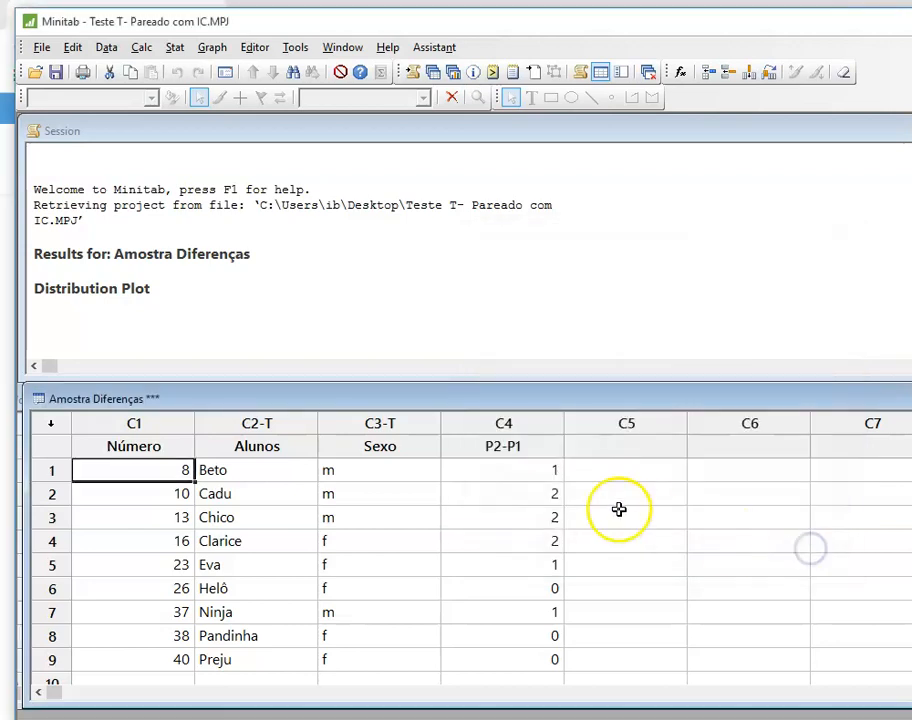
pyautogui.click(532, 491)
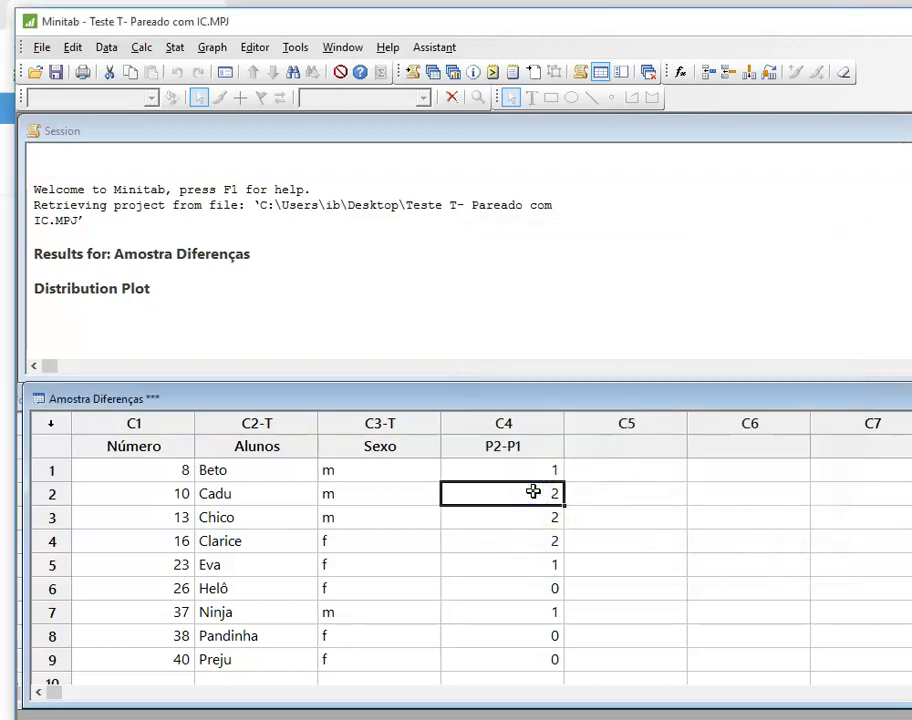